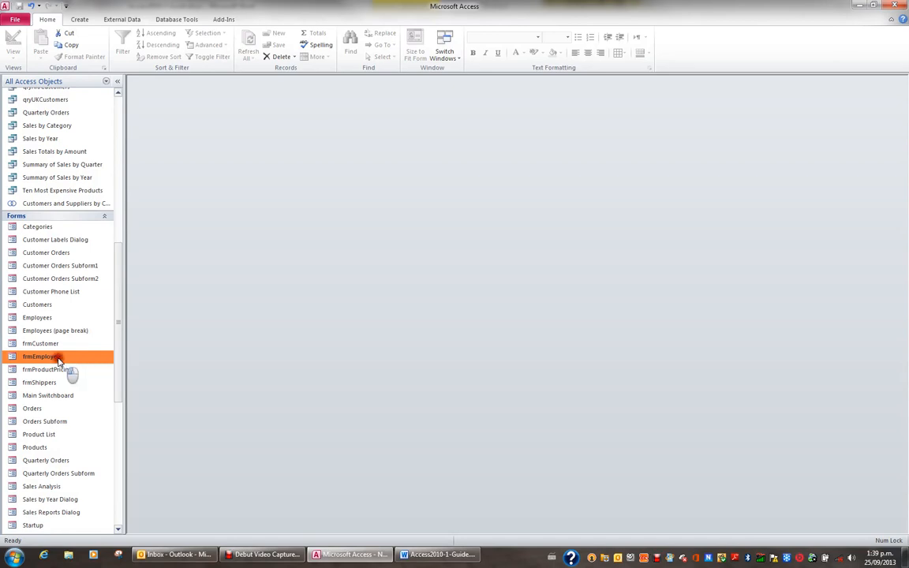
Open the frmEmployee form, move forward through its fields to Title Of Courtesy and back to Last Name.
{"action": "double_click", "coordinate": [41, 357]}
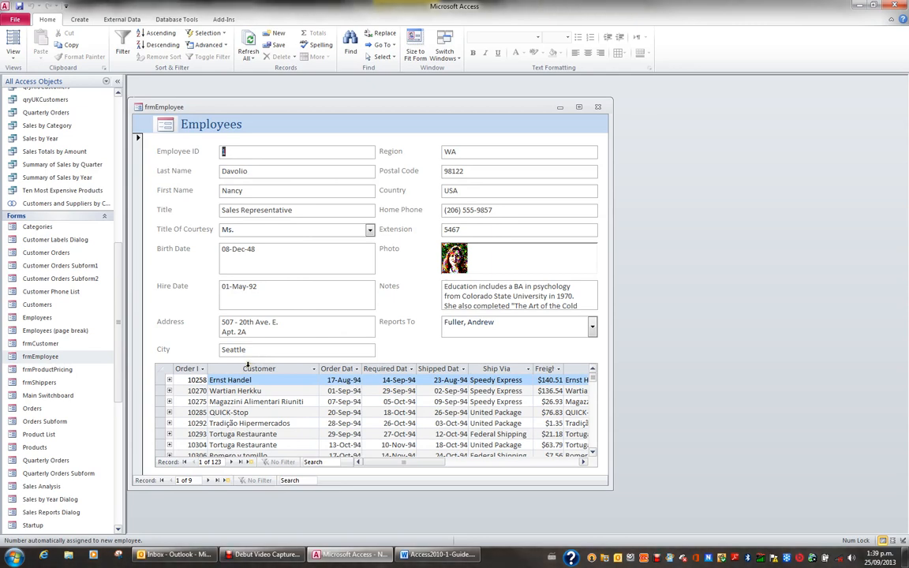
{"action": "key", "text": "Tab"}
{"action": "key", "text": "Tab"}
{"action": "key", "text": "Tab"}
{"action": "key", "text": "Tab"}
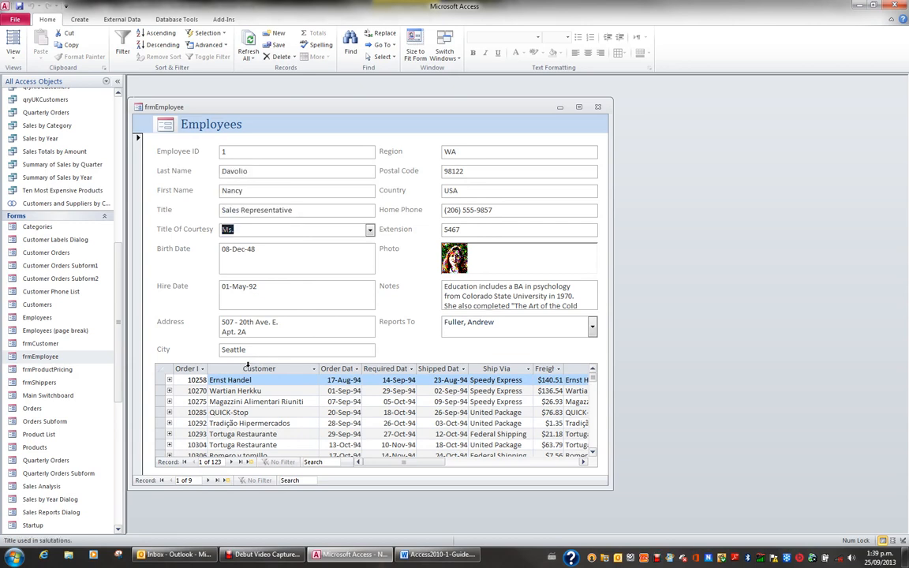
{"action": "key", "text": "shift+Tab"}
{"action": "key", "text": "shift+Tab"}
{"action": "key", "text": "shift+Tab"}
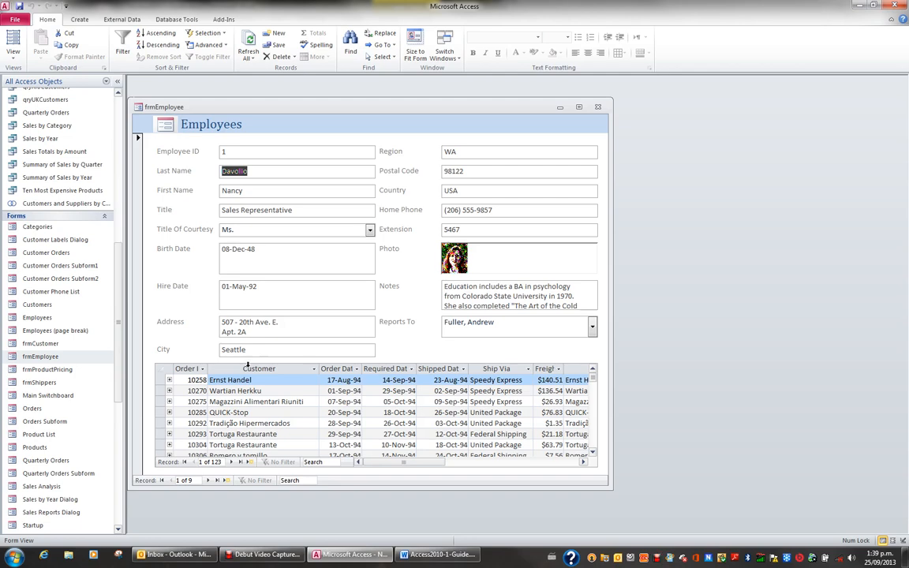
Review the editing behaviour under Client Settings in the Access options and close them without changes.
{"action": "left_click", "coordinate": [15, 19]}
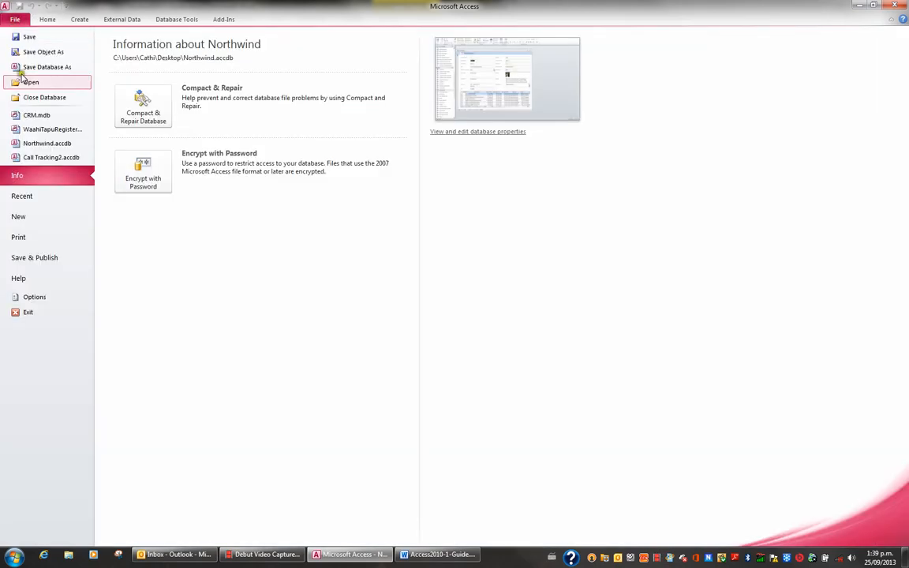
{"action": "left_click", "coordinate": [43, 296]}
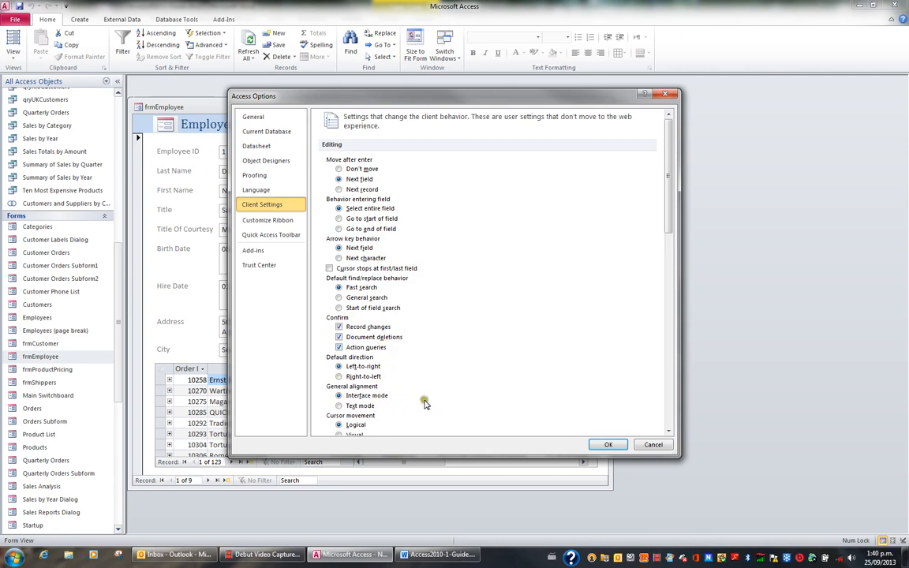
{"action": "left_click", "coordinate": [653, 445]}
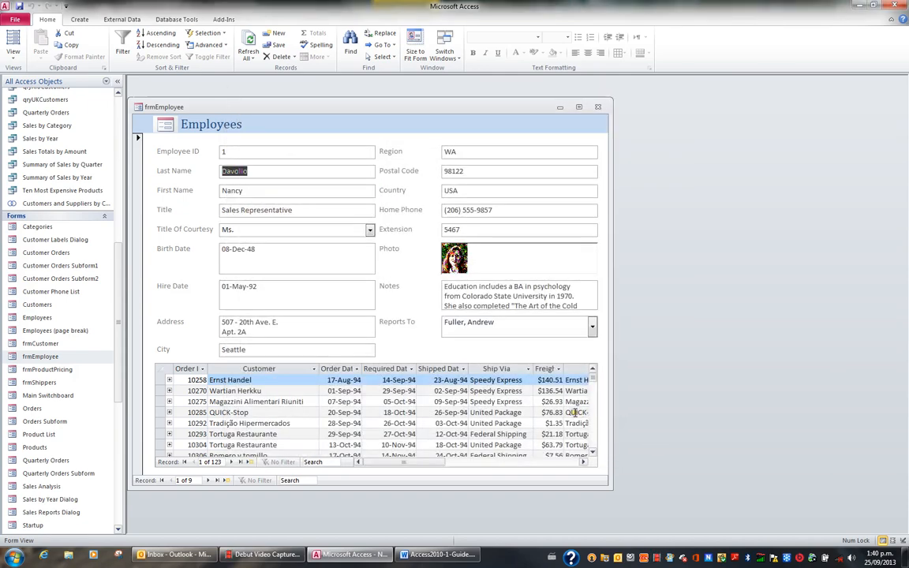
Move field by field from Last Name past Birth Date, and back to the Title field.
{"action": "key", "text": "Tab"}
{"action": "key", "text": "Tab"}
{"action": "key", "text": "Tab"}
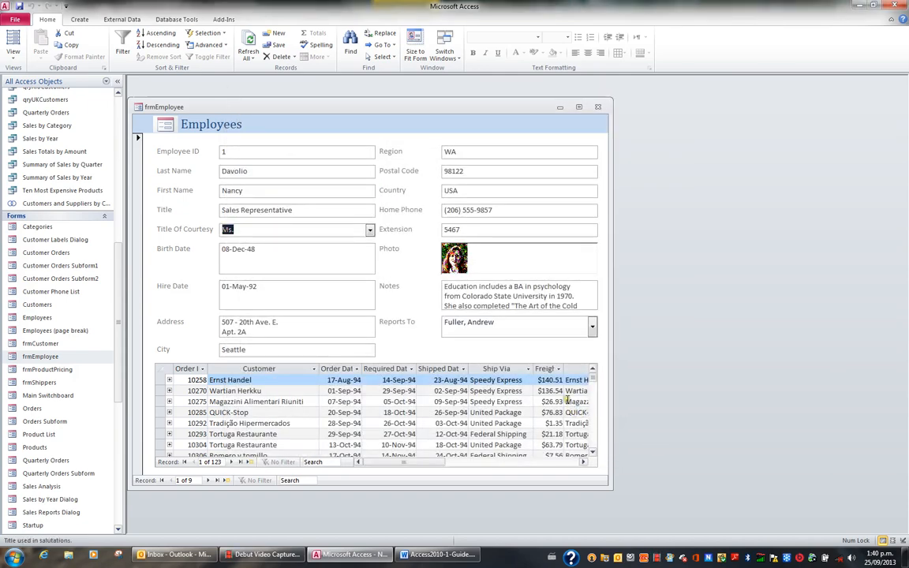
{"action": "key", "text": "Tab"}
{"action": "key", "text": "Tab"}
{"action": "key", "text": "shift+Tab"}
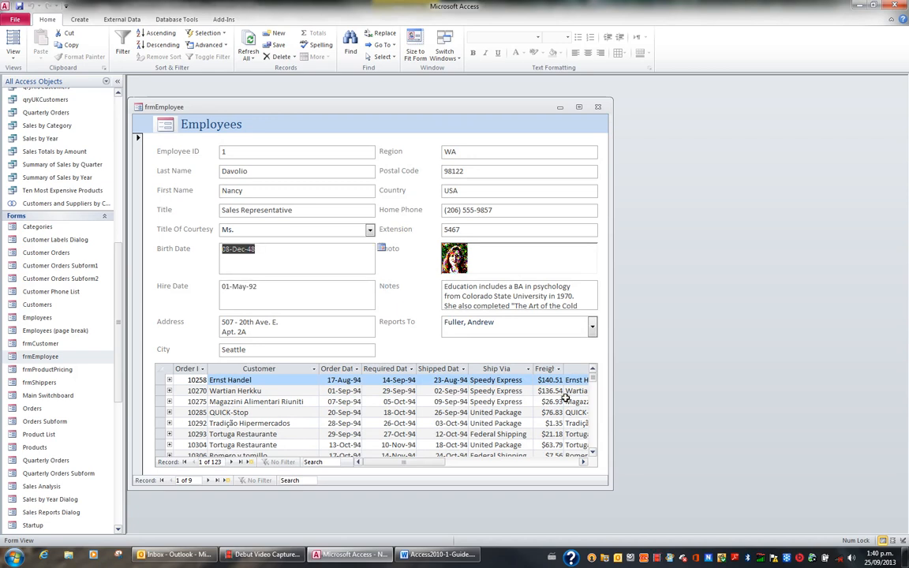
{"action": "key", "text": "shift+Tab"}
{"action": "key", "text": "shift+Tab"}
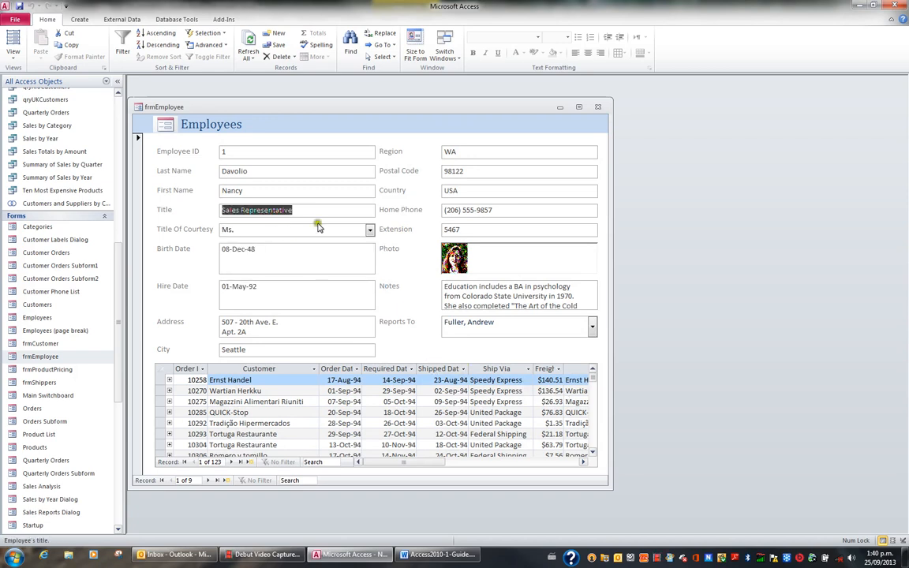
Shorten the first employee's Title to "Sales Rep" and save the record.
{"action": "left_click", "coordinate": [312, 224]}
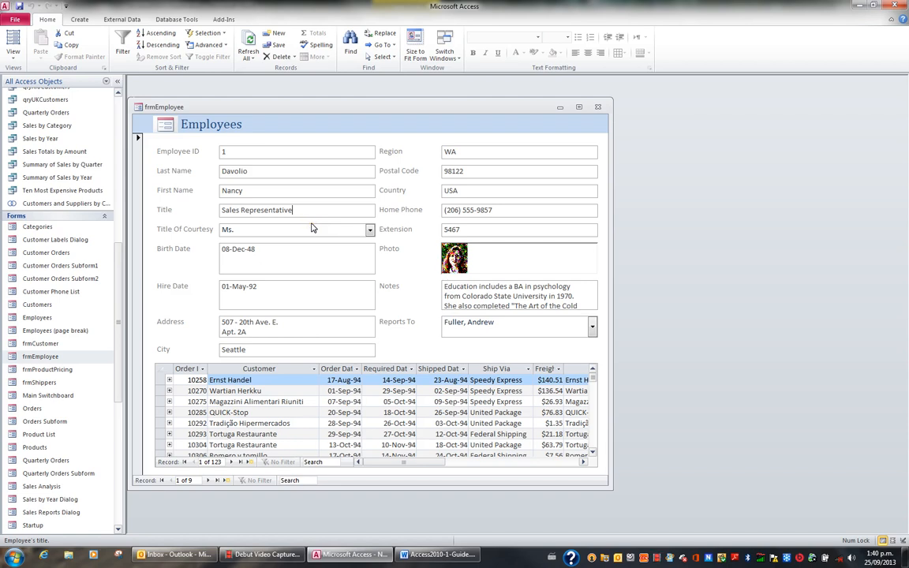
{"action": "key", "text": "BackSpace"}
{"action": "key", "text": "BackSpace"}
{"action": "key", "text": "BackSpace"}
{"action": "key", "text": "BackSpace"}
{"action": "key", "text": "BackSpace"}
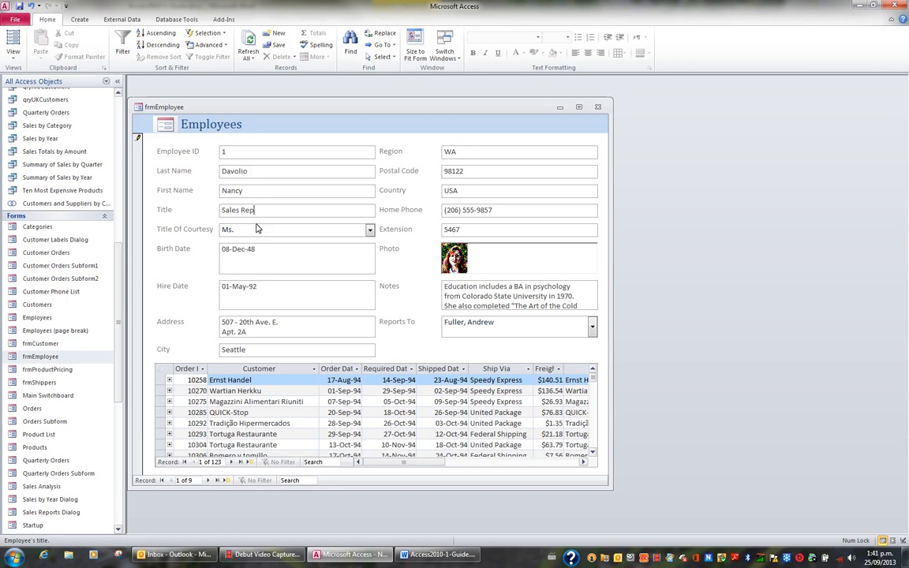
{"action": "left_click", "coordinate": [276, 49]}
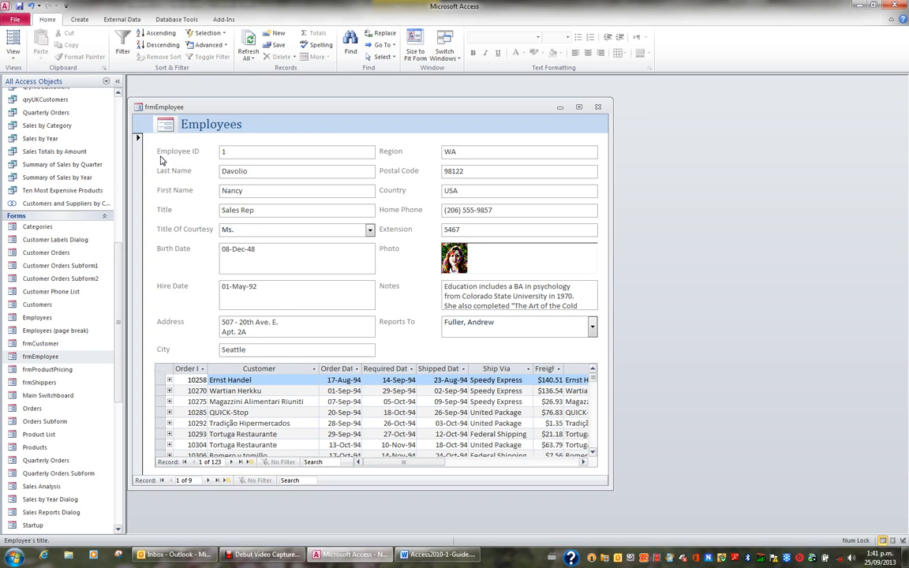
Page forward to the third employee record and back to the first, staying in the Title field.
{"action": "key", "text": "Page_Down"}
{"action": "key", "text": "Page_Down"}
{"action": "key", "text": "Page_Down"}
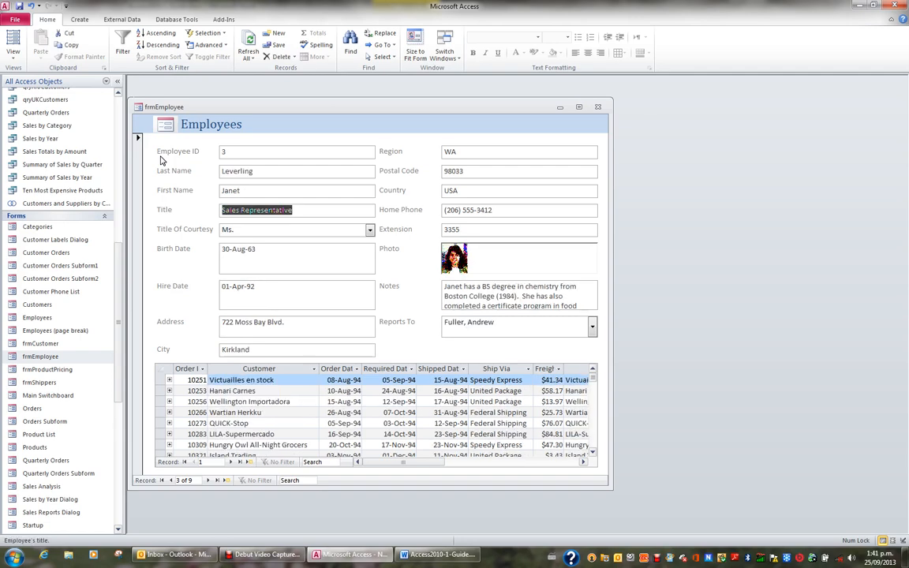
{"action": "key", "text": "Page_Up"}
{"action": "key", "text": "Page_Up"}
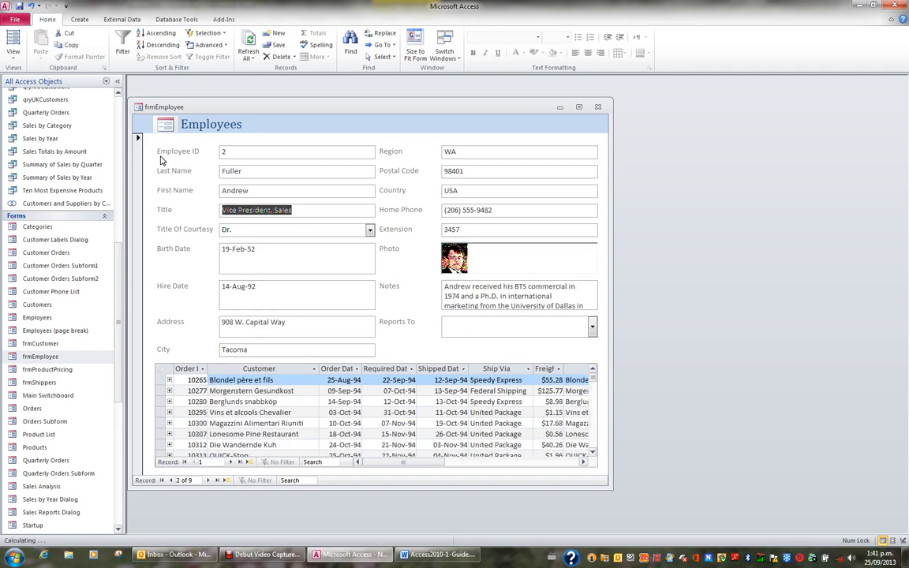
{"action": "key", "text": "Page_Up"}
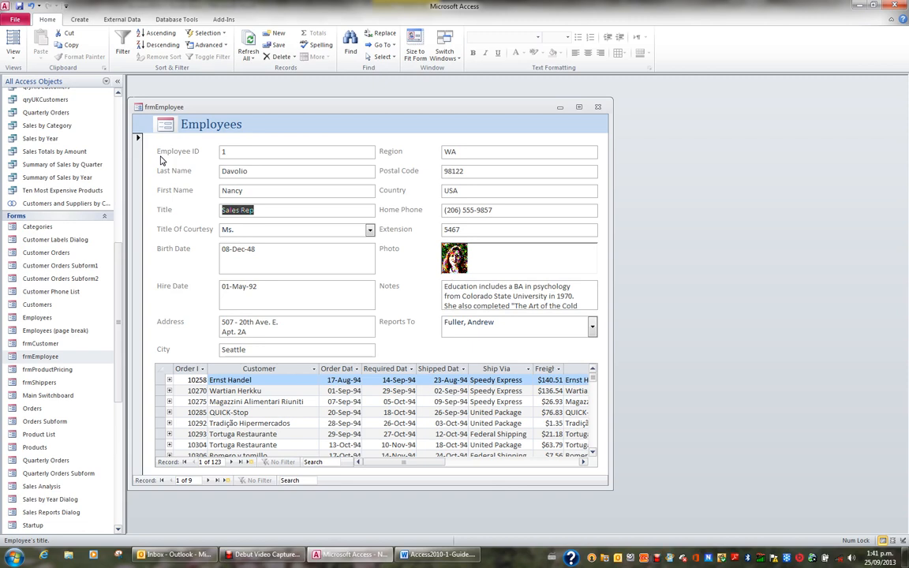
Jump to the end of the last employee record and return to the first field of the first record.
{"action": "key", "text": "ctrl+End"}
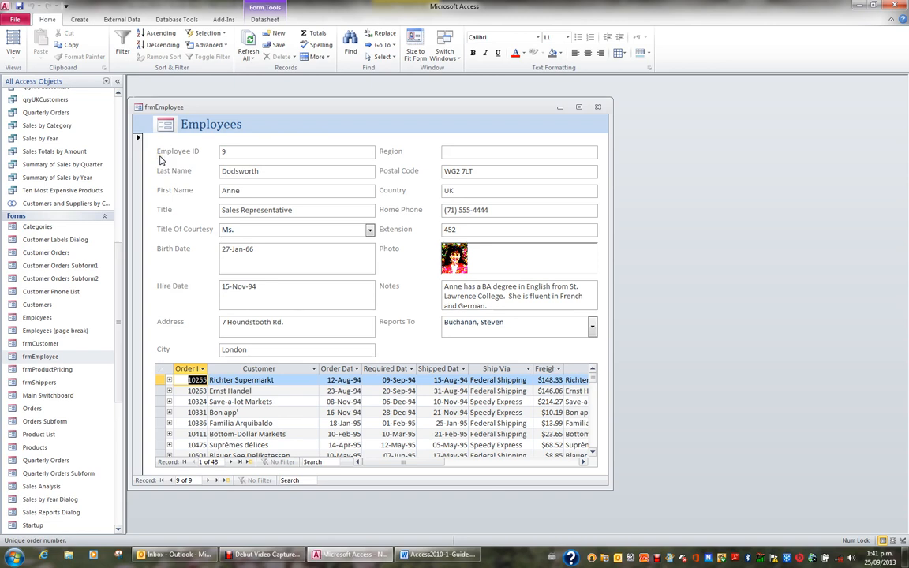
{"action": "left_click", "coordinate": [257, 250]}
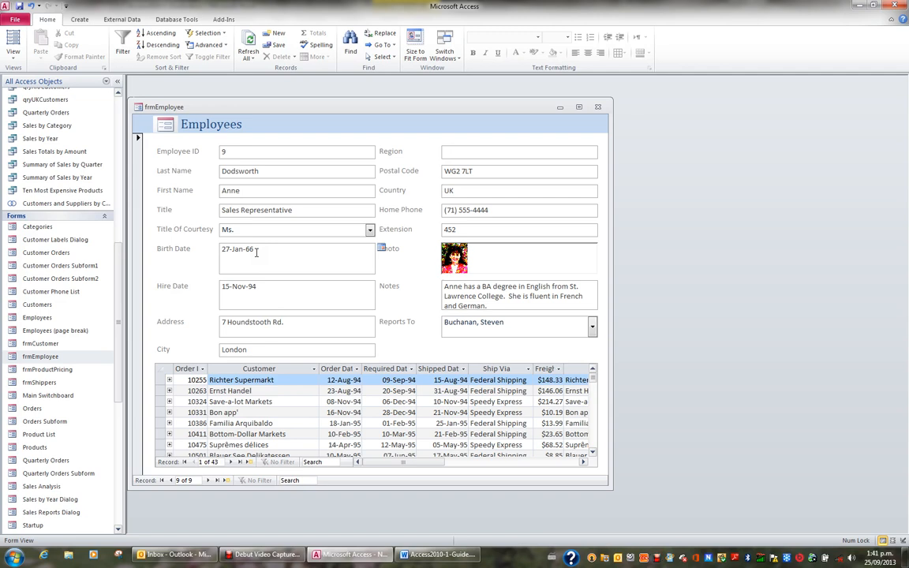
{"action": "key", "text": "shift+Tab"}
{"action": "key", "text": "ctrl+Home"}
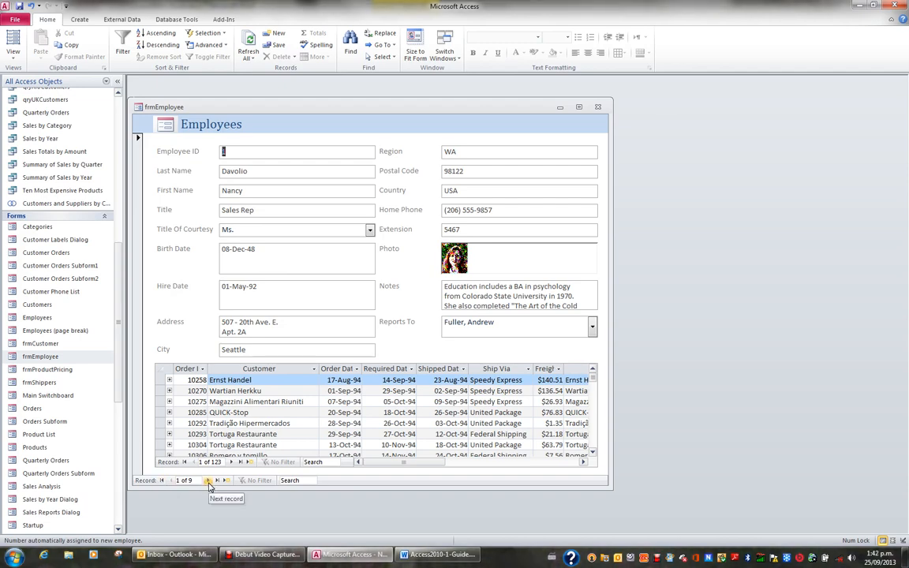
Step forward two employee records and back to the first with the form's record navigation.
{"action": "left_click", "coordinate": [208, 481]}
{"action": "left_click", "coordinate": [208, 480]}
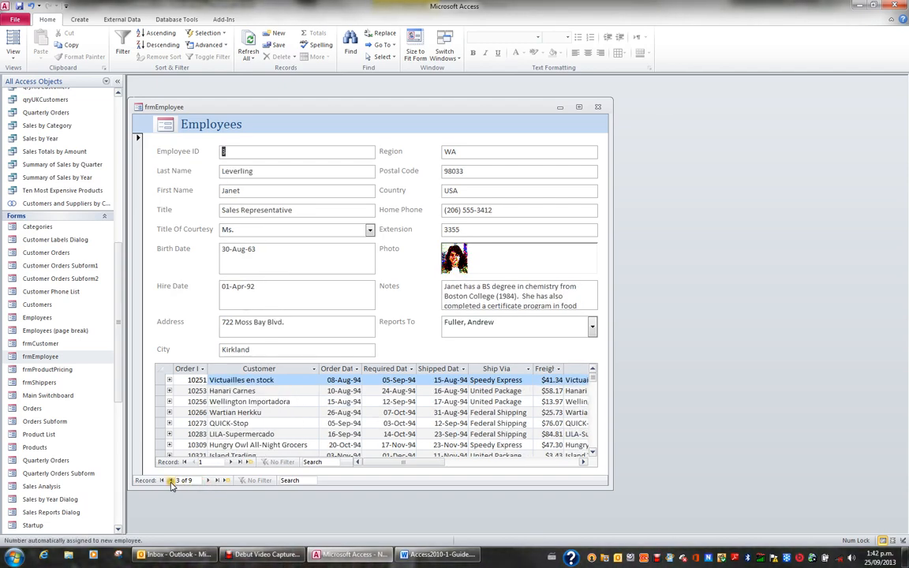
{"action": "left_click", "coordinate": [171, 481]}
{"action": "left_click", "coordinate": [171, 481]}
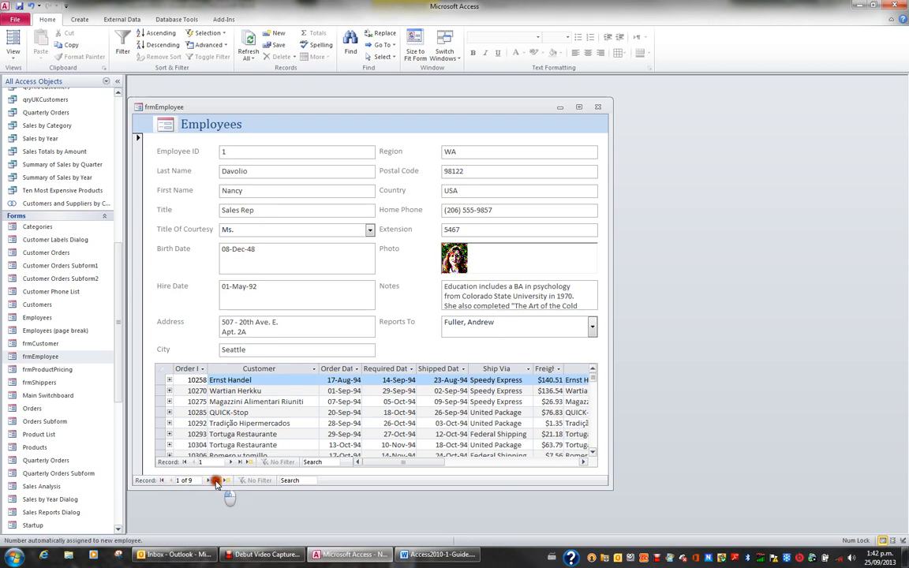
Go to the last employee record and open a new blank record.
{"action": "left_click", "coordinate": [217, 481]}
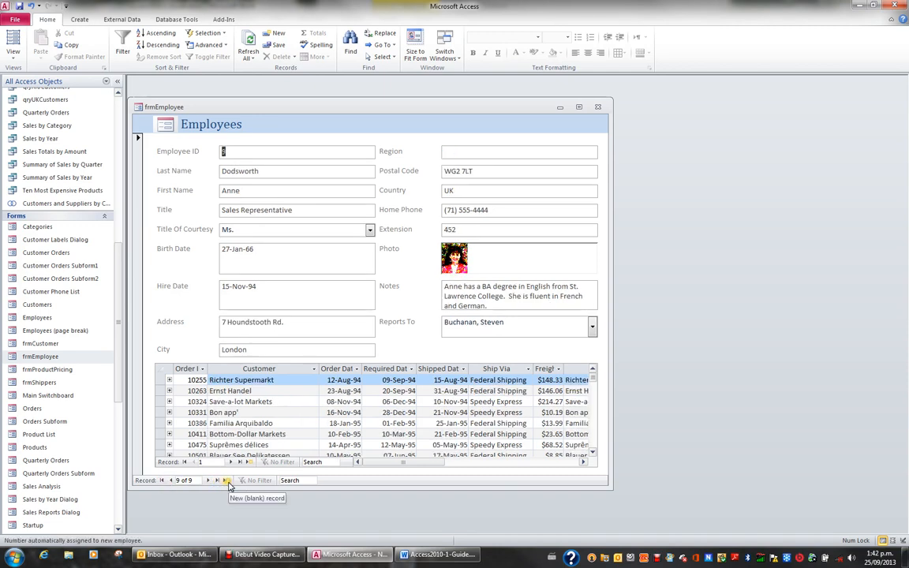
{"action": "left_click", "coordinate": [227, 481]}
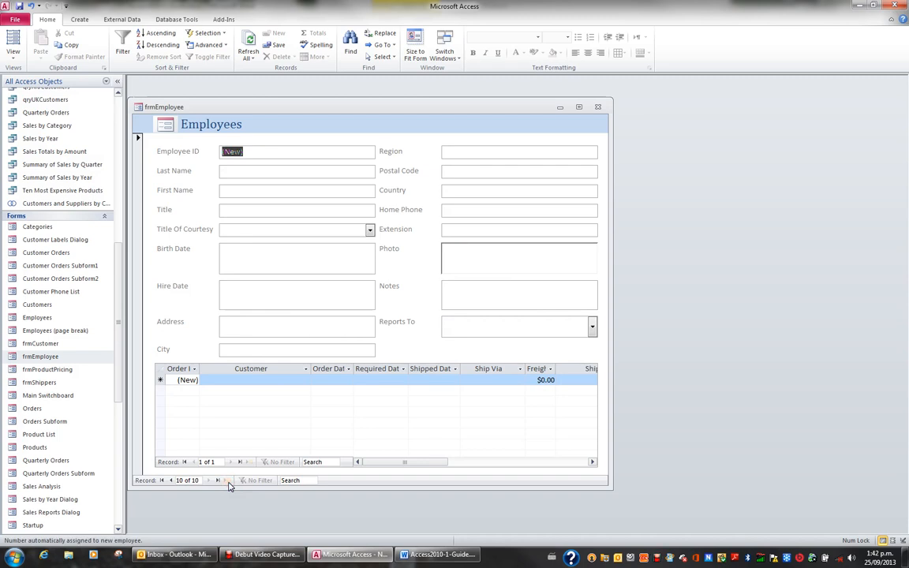
Review the Go To record options and return to the first employee record.
{"action": "left_click", "coordinate": [389, 49]}
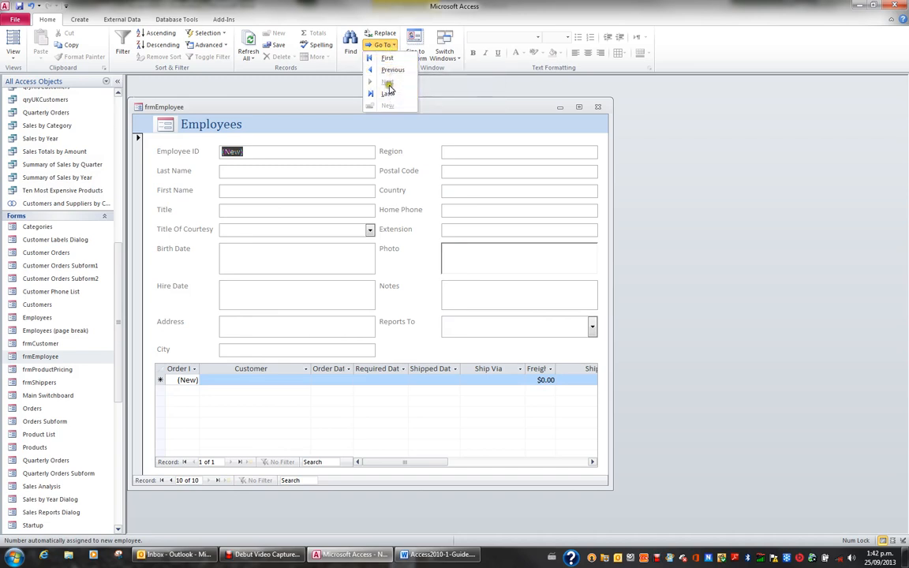
{"action": "left_click", "coordinate": [394, 48]}
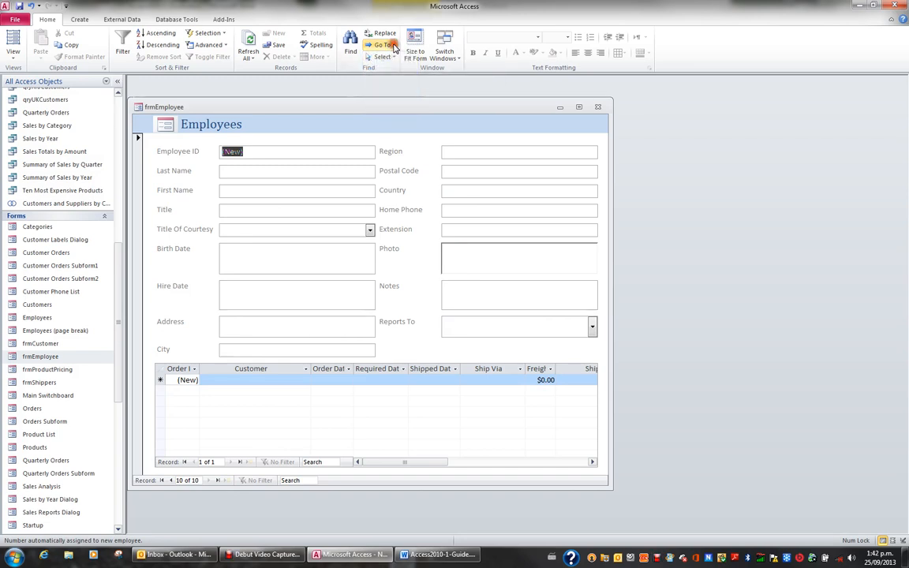
{"action": "left_click", "coordinate": [394, 48]}
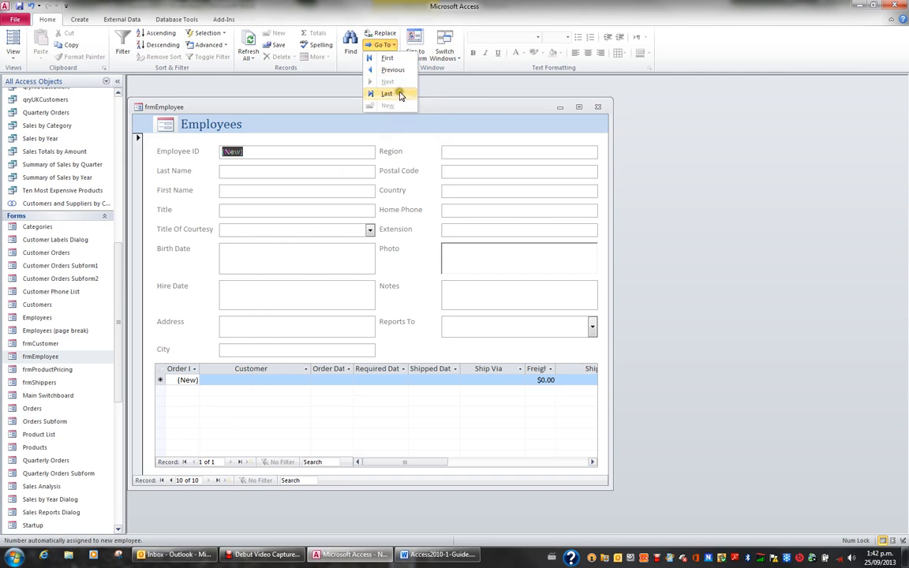
{"action": "left_click", "coordinate": [387, 58]}
Go to a new blank employee record and back to the first record using the Go To command.
{"action": "left_click", "coordinate": [383, 45]}
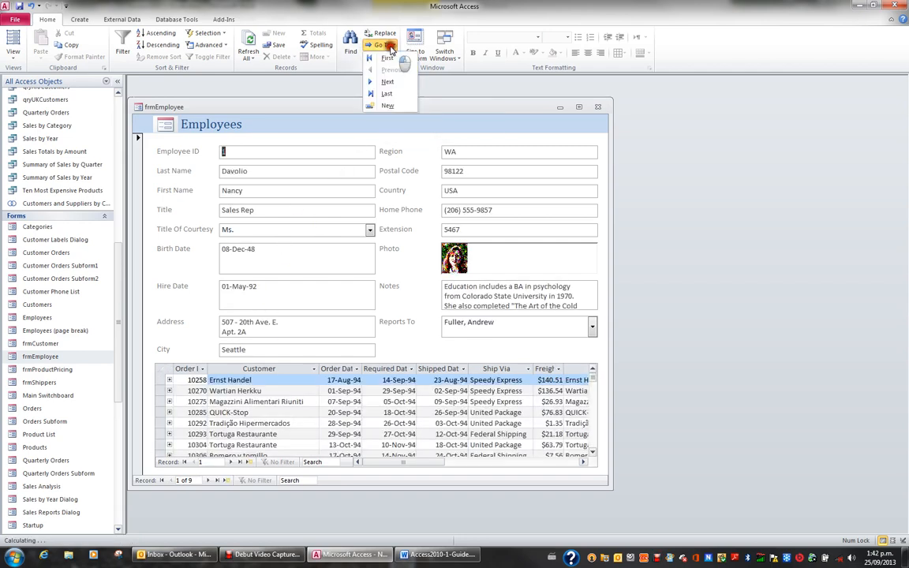
{"action": "left_click", "coordinate": [388, 105]}
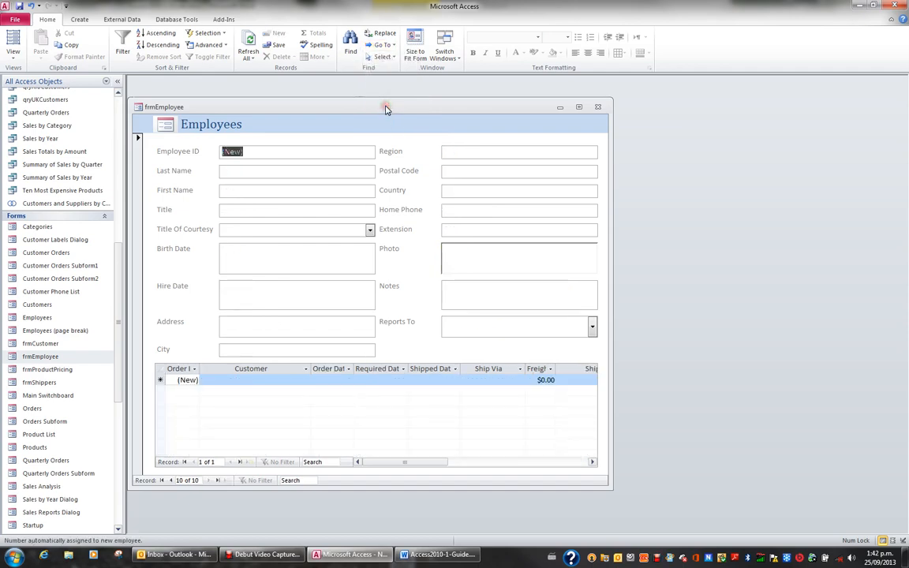
{"action": "left_click", "coordinate": [382, 45]}
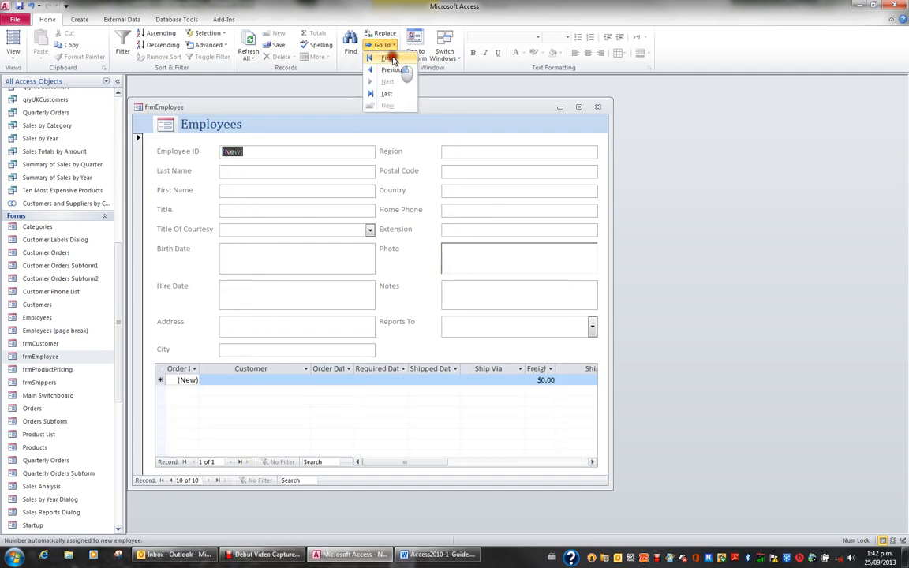
{"action": "left_click", "coordinate": [392, 60]}
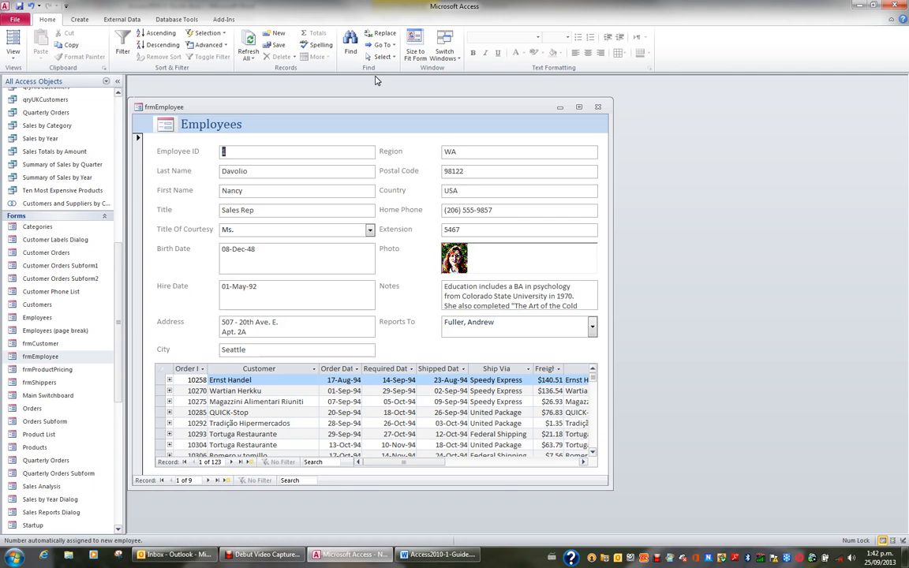
Move to the First Name field of the first record and switch from field selection to text editing.
{"action": "key", "text": "Tab"}
{"action": "key", "text": "Tab"}
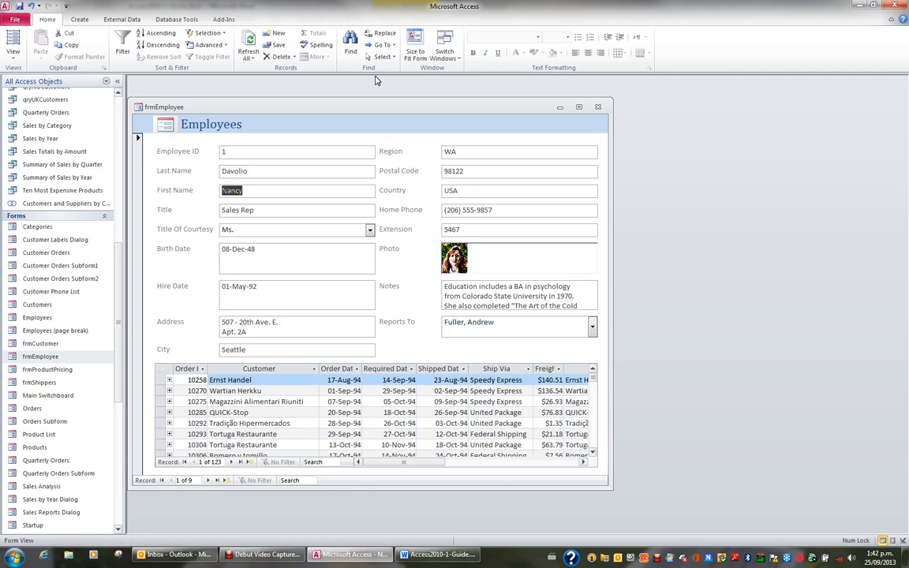
{"action": "key", "text": "F2"}
View the first employee's Notes text in the Zoom window and close it without changes.
{"action": "left_click", "coordinate": [533, 304]}
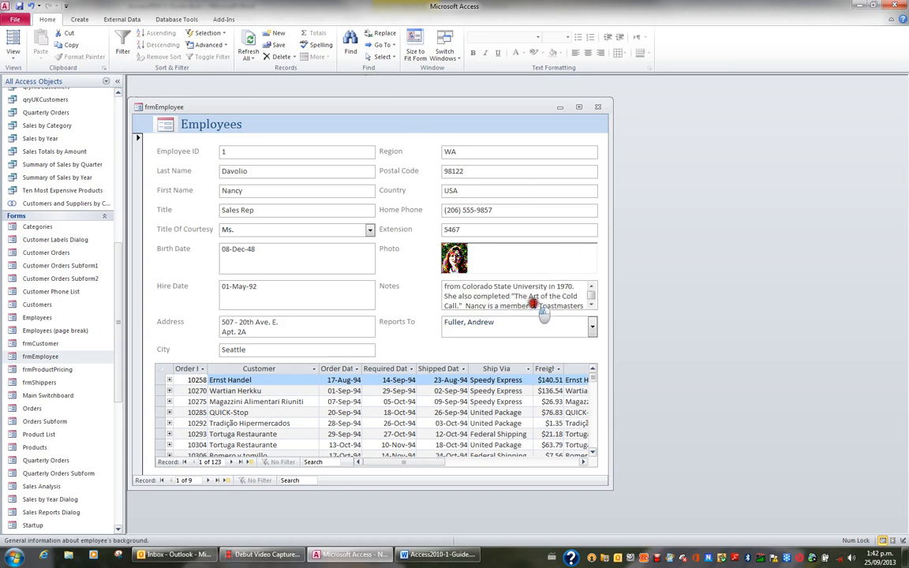
{"action": "left_click", "coordinate": [505, 295]}
{"action": "key", "text": "shift+F2"}
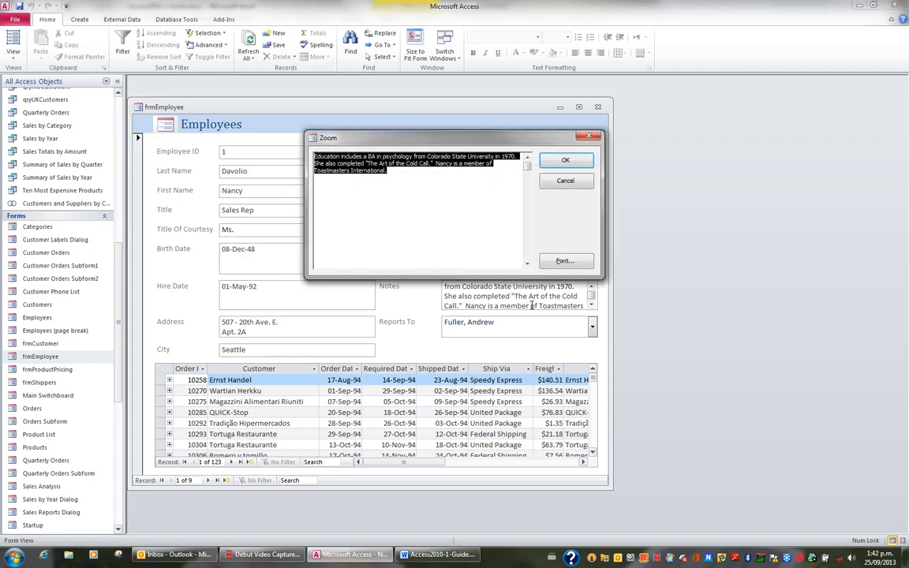
{"action": "left_click", "coordinate": [371, 186]}
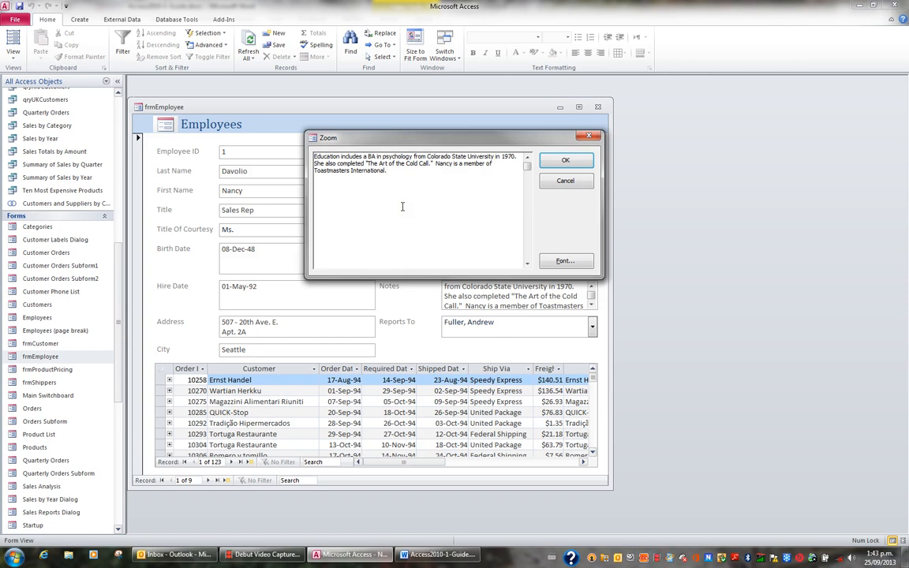
{"action": "left_click", "coordinate": [568, 182]}
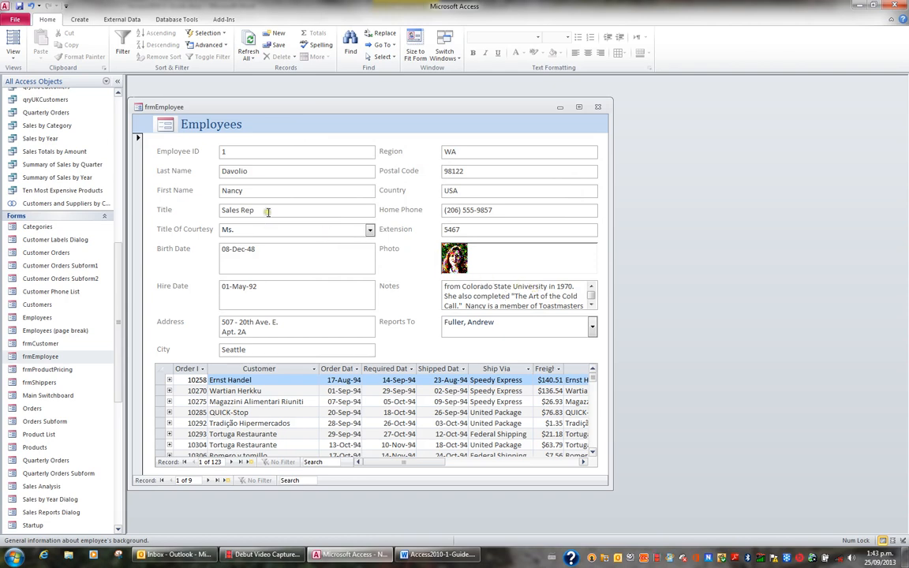
Sort the employee records by Last Name in ascending and descending order, and clear the sort.
{"action": "left_click", "coordinate": [260, 172]}
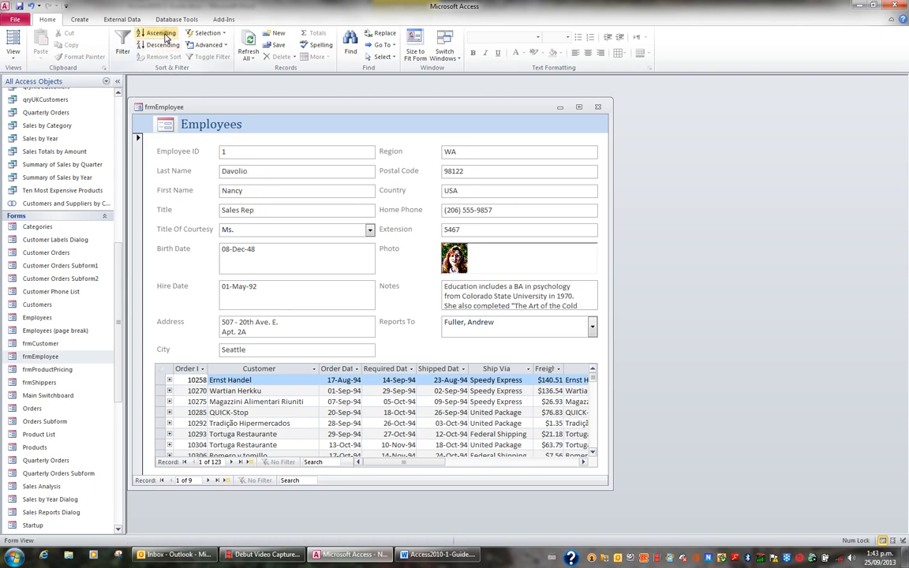
{"action": "left_click", "coordinate": [160, 34]}
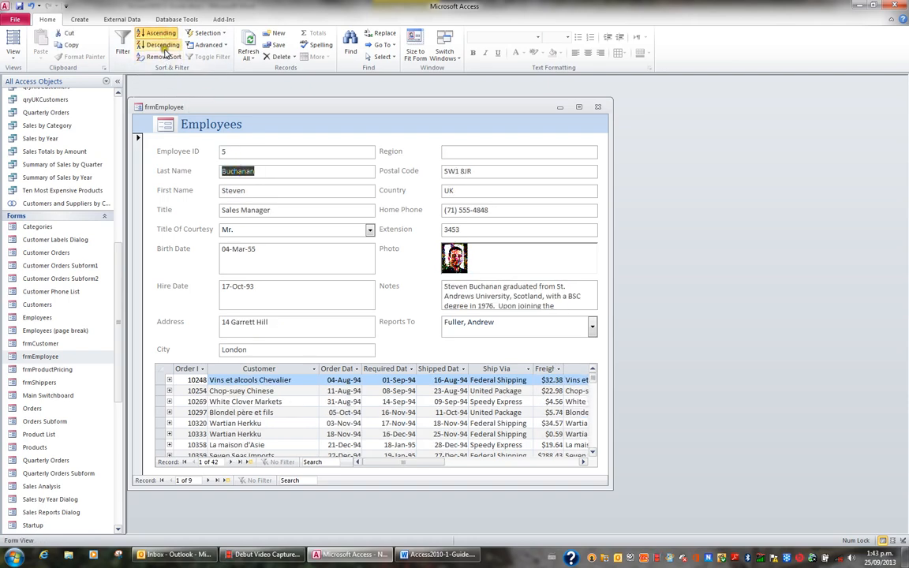
{"action": "left_click", "coordinate": [163, 46]}
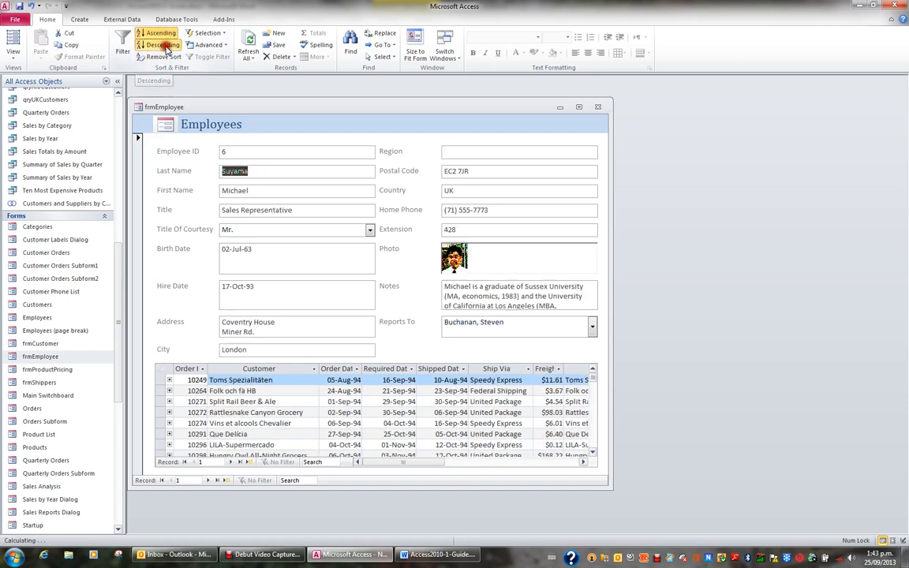
{"action": "left_click", "coordinate": [258, 171]}
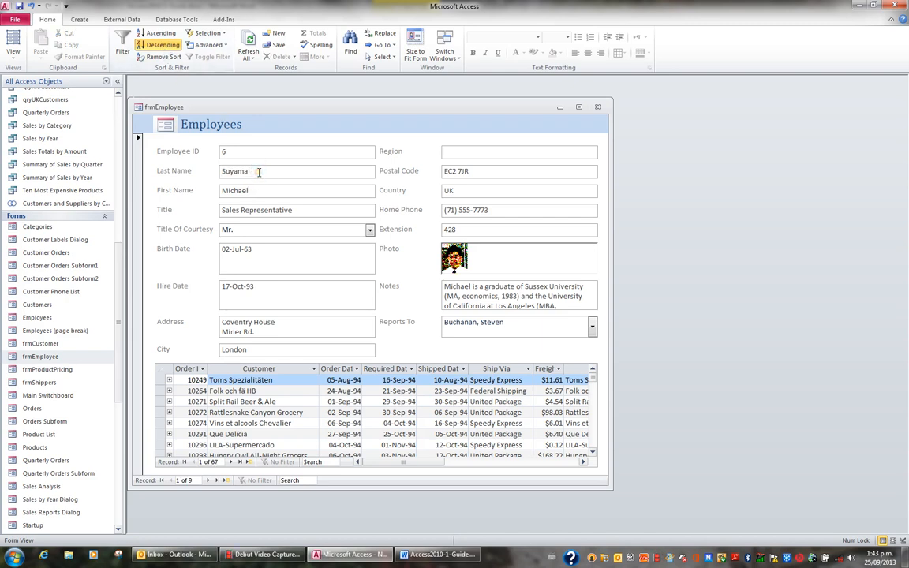
{"action": "left_click", "coordinate": [166, 57]}
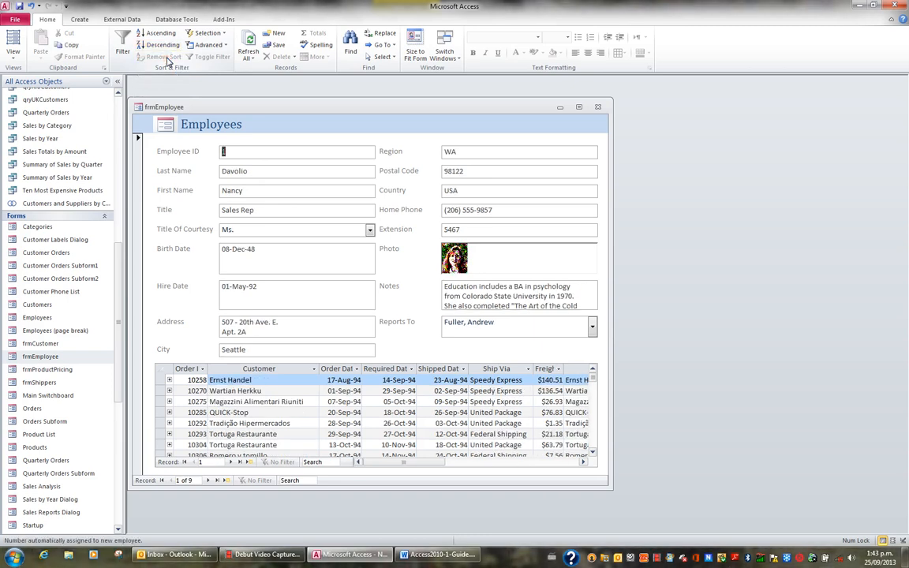
Sort the employee records by Birth Date in ascending and descending order, and clear the sort.
{"action": "left_click", "coordinate": [237, 249]}
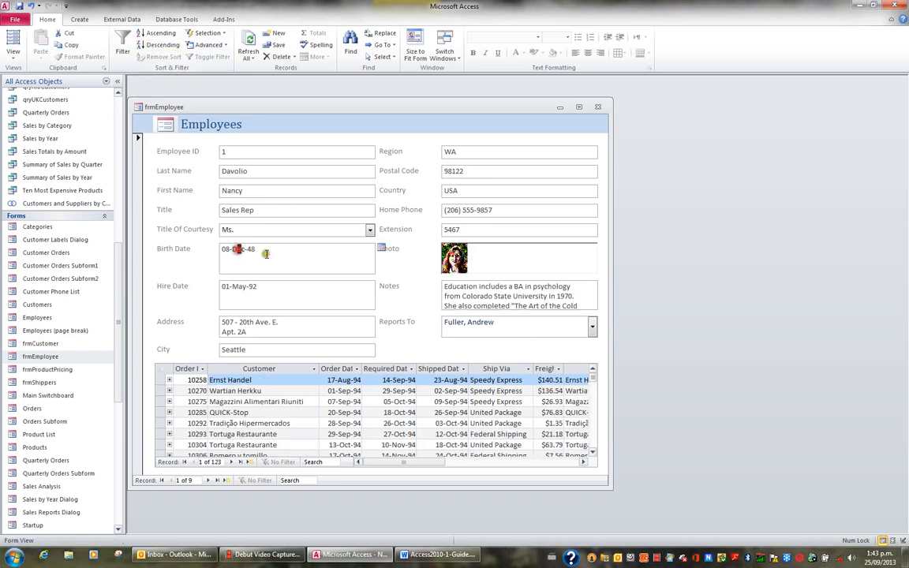
{"action": "left_click", "coordinate": [161, 33]}
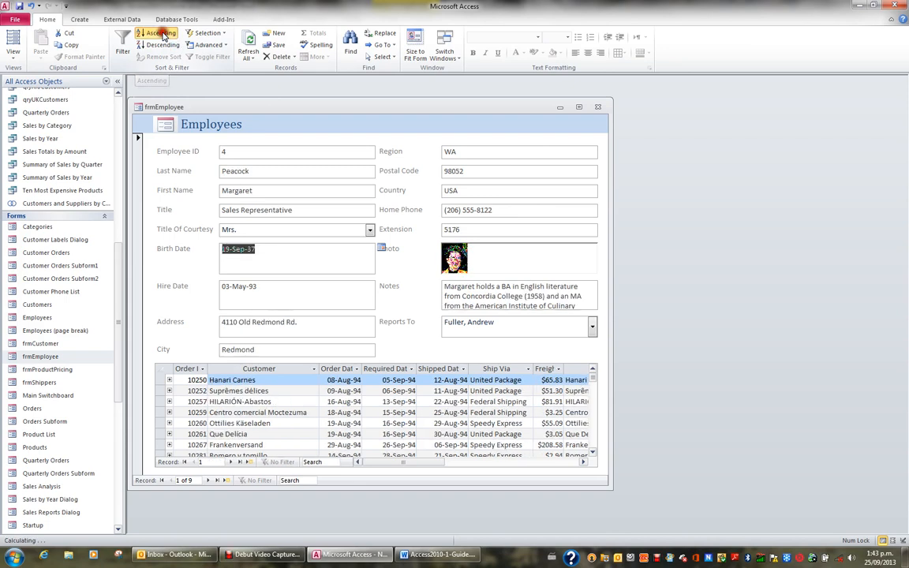
{"action": "left_click", "coordinate": [256, 254]}
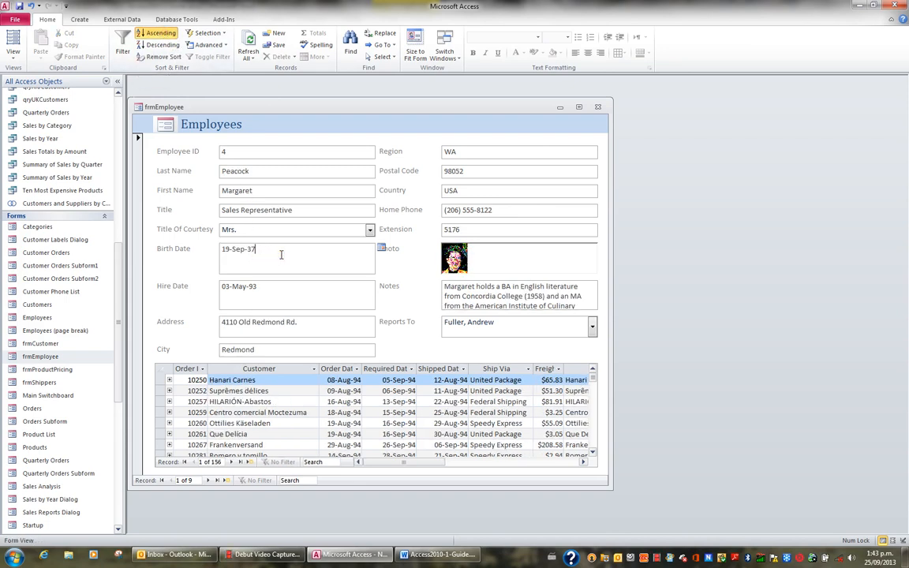
{"action": "left_click", "coordinate": [164, 45]}
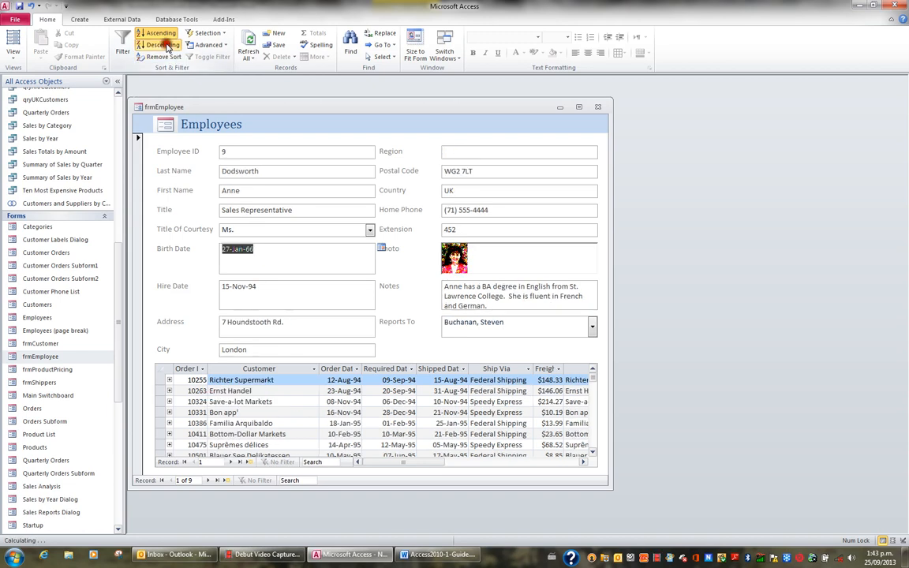
{"action": "left_click", "coordinate": [280, 247]}
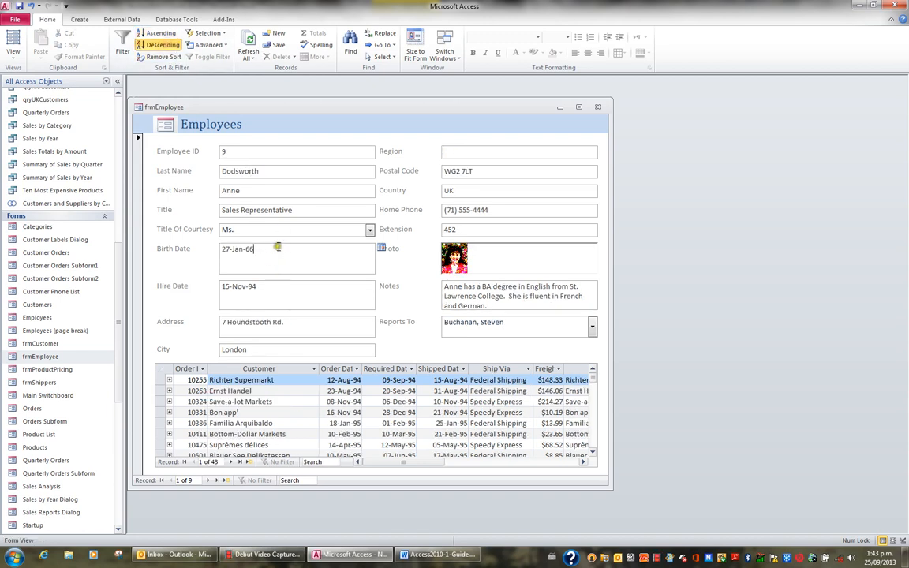
{"action": "left_click", "coordinate": [157, 56]}
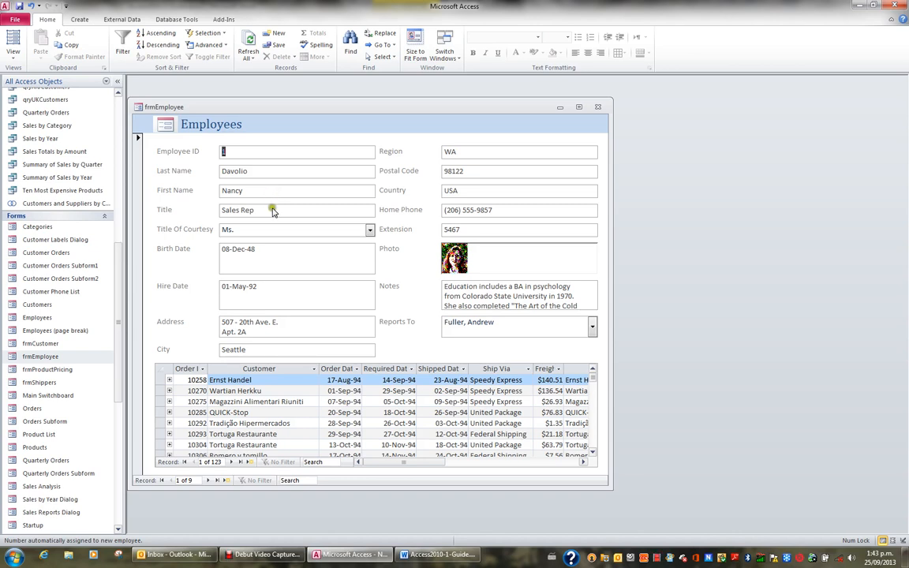
Go to the third employee record and filter the form to records whose Title equals "Sales Representative".
{"action": "left_click", "coordinate": [206, 481]}
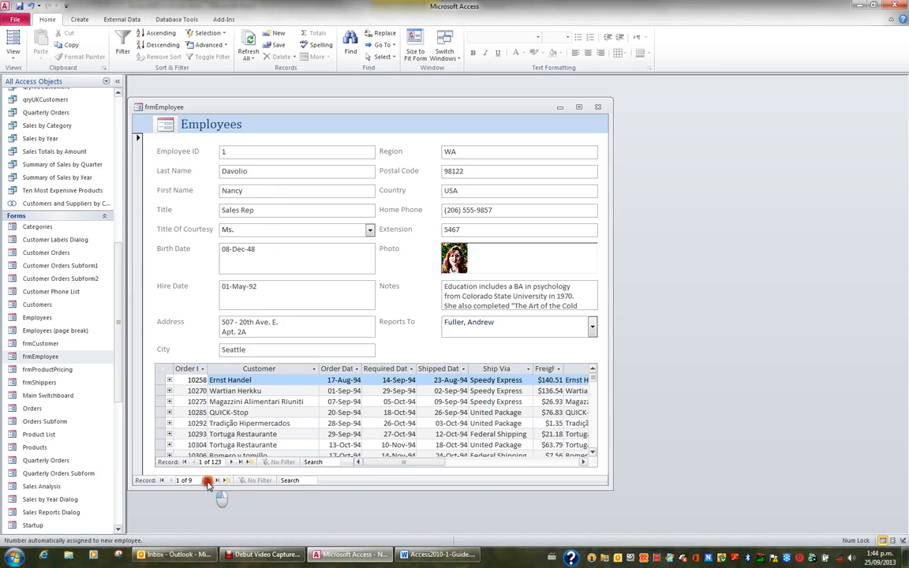
{"action": "left_click", "coordinate": [207, 483]}
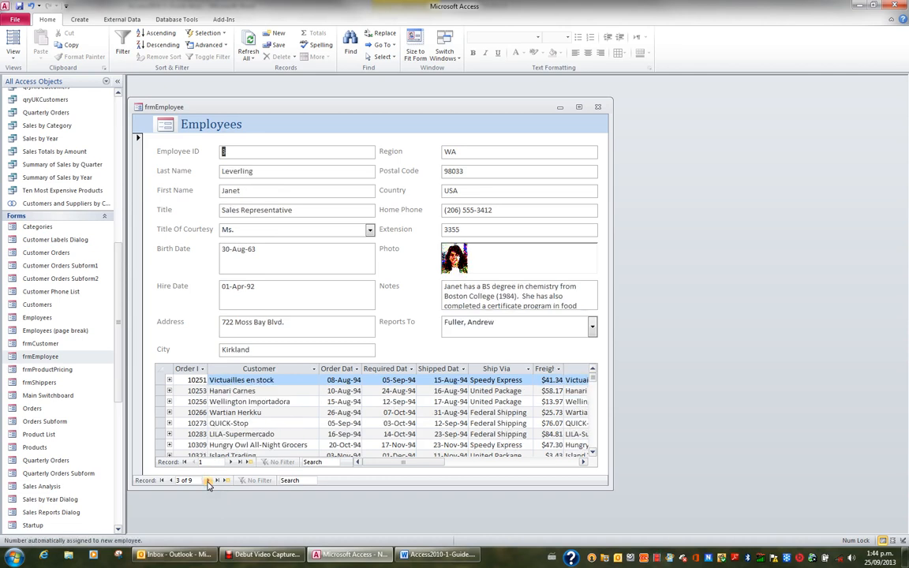
{"action": "left_click", "coordinate": [253, 209]}
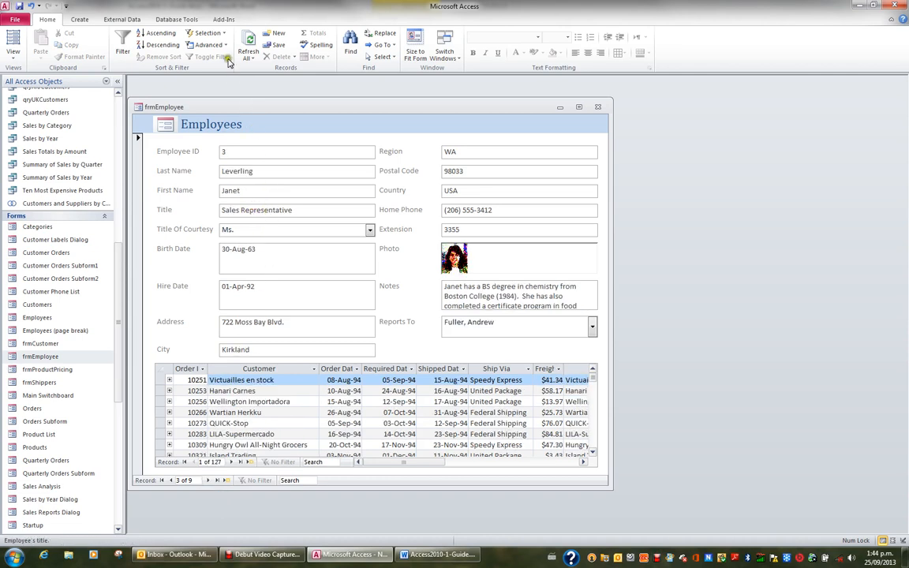
{"action": "left_click", "coordinate": [197, 33]}
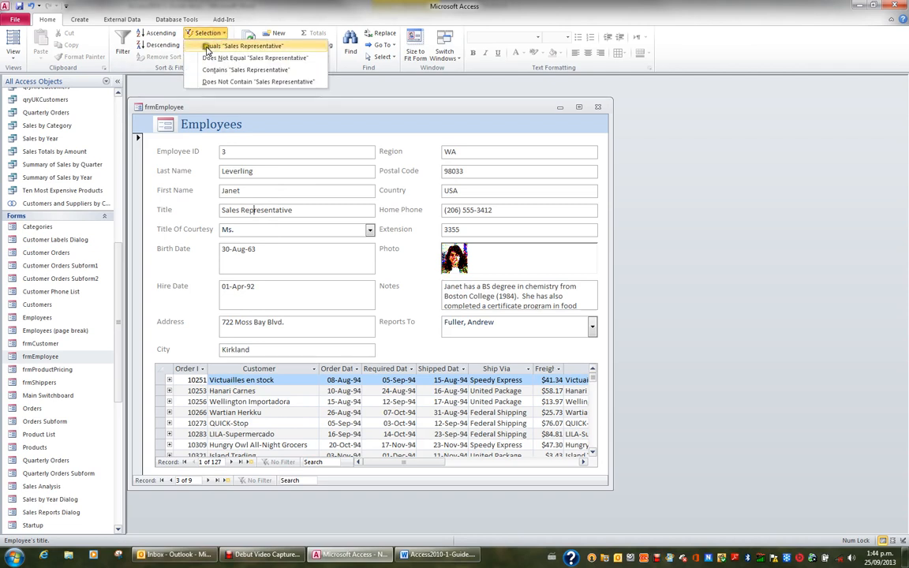
{"action": "left_click", "coordinate": [261, 46]}
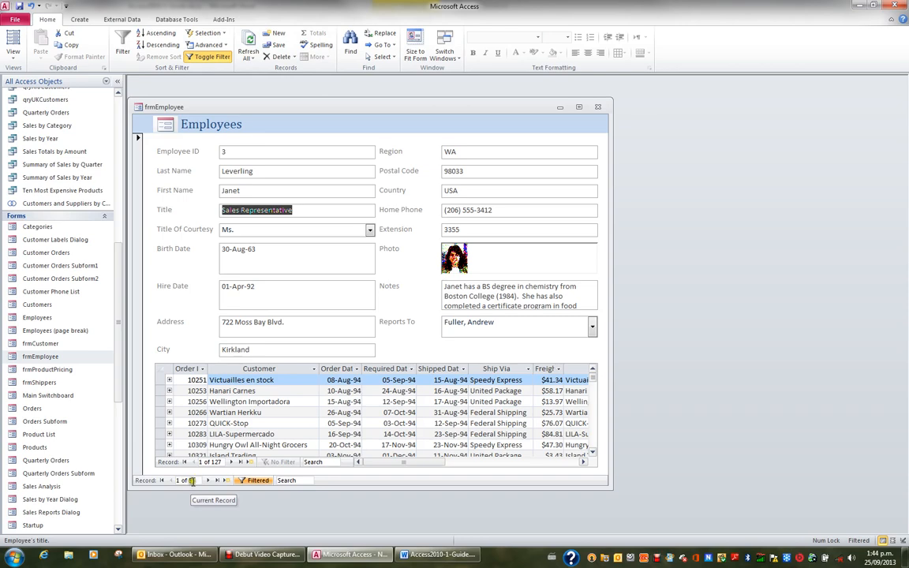
Browse through the filtered Sales Representative records to the last one and switch the filter off.
{"action": "left_click", "coordinate": [207, 480]}
{"action": "left_click", "coordinate": [206, 480]}
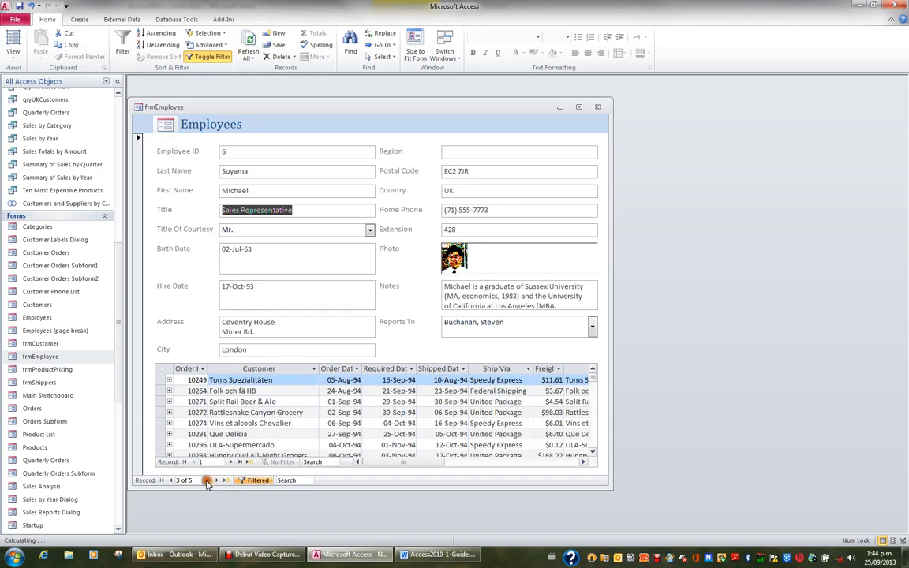
{"action": "left_click", "coordinate": [207, 481]}
{"action": "left_click", "coordinate": [207, 480]}
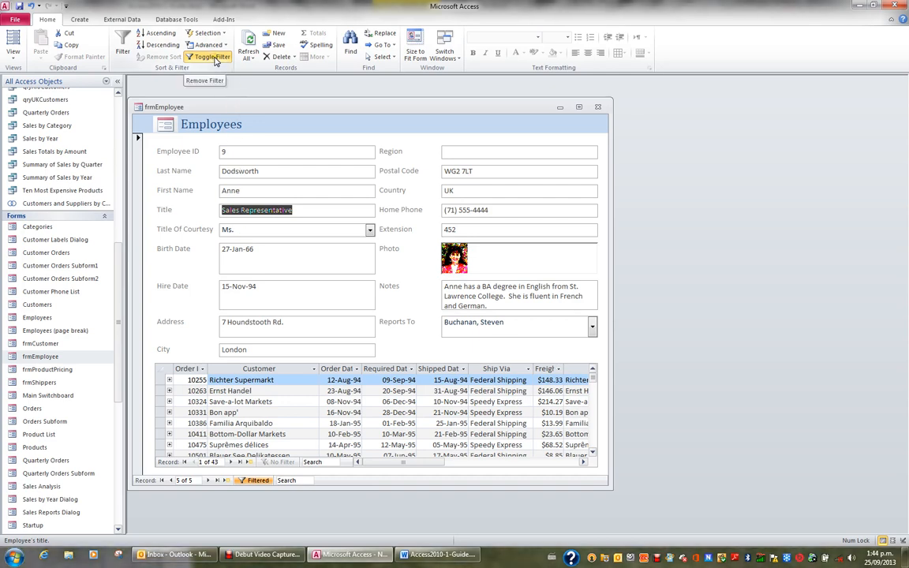
{"action": "left_click", "coordinate": [212, 57]}
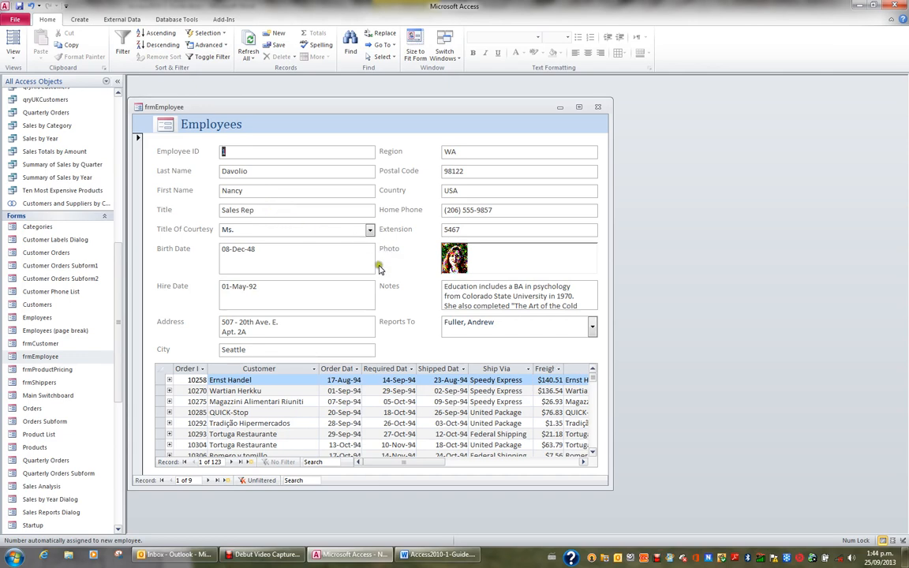
Filter the form by selection to show only employees whose City equals "Seattle".
{"action": "left_click", "coordinate": [246, 349]}
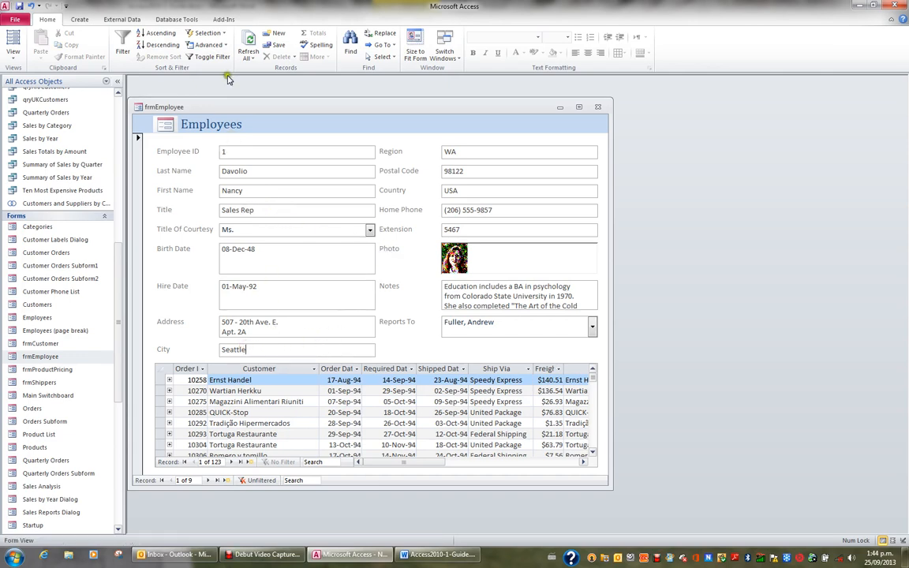
{"action": "left_click", "coordinate": [219, 36]}
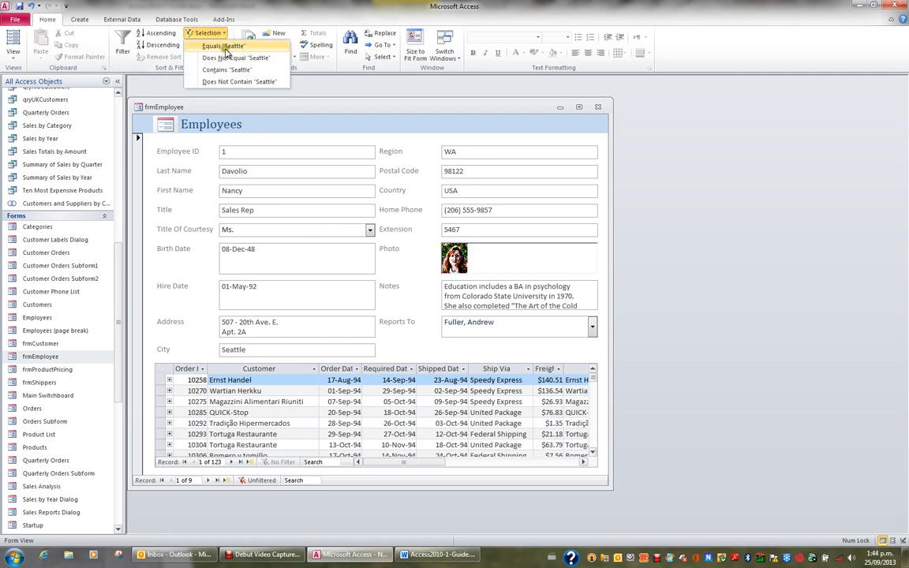
{"action": "left_click", "coordinate": [227, 47]}
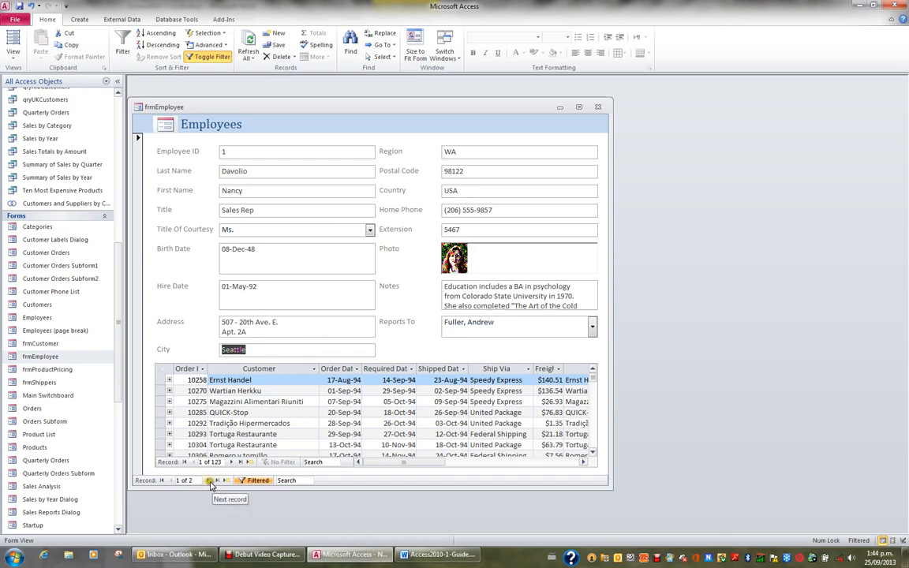
View the second Seattle record, return to the first one and remove the filter.
{"action": "left_click", "coordinate": [210, 483]}
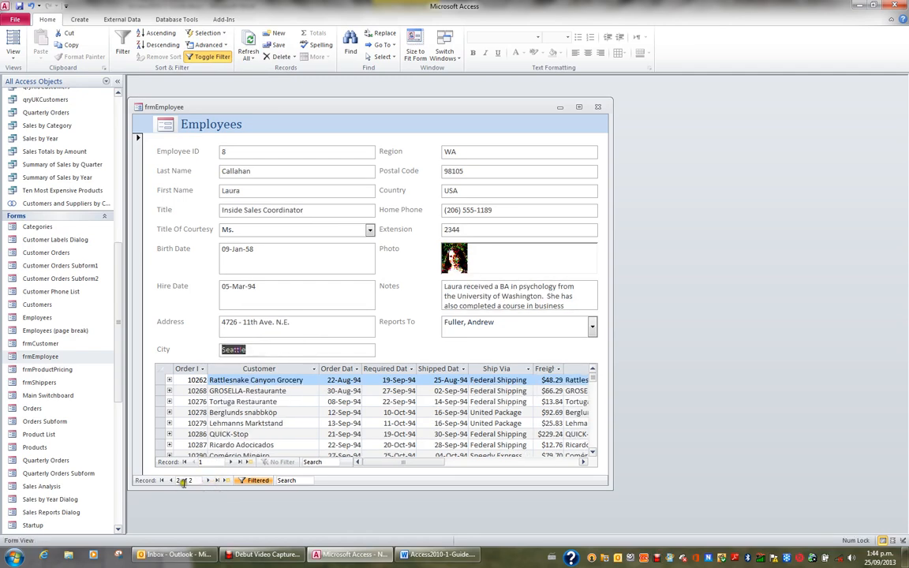
{"action": "left_click", "coordinate": [170, 481]}
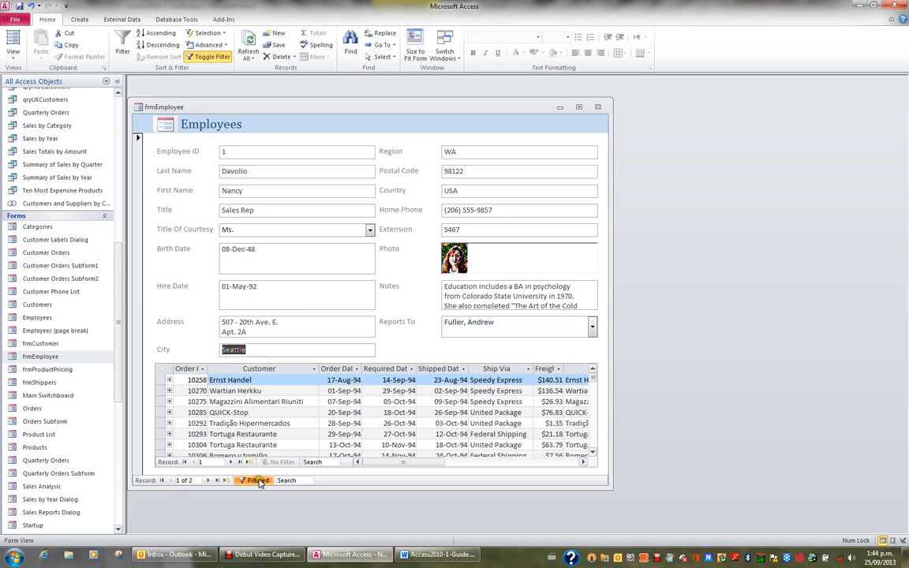
{"action": "left_click", "coordinate": [258, 480]}
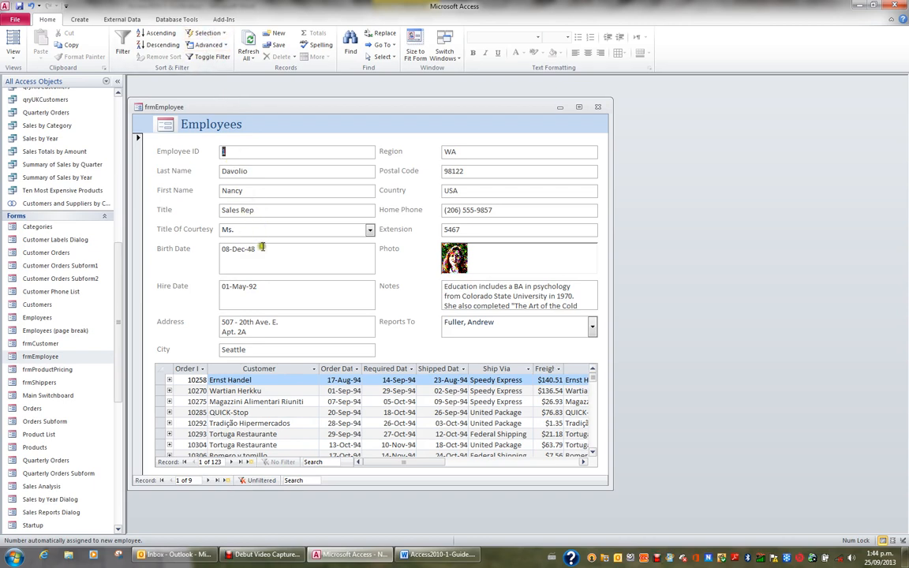
Filter the City field by its list of values, keeping only London selected.
{"action": "left_click", "coordinate": [241, 350]}
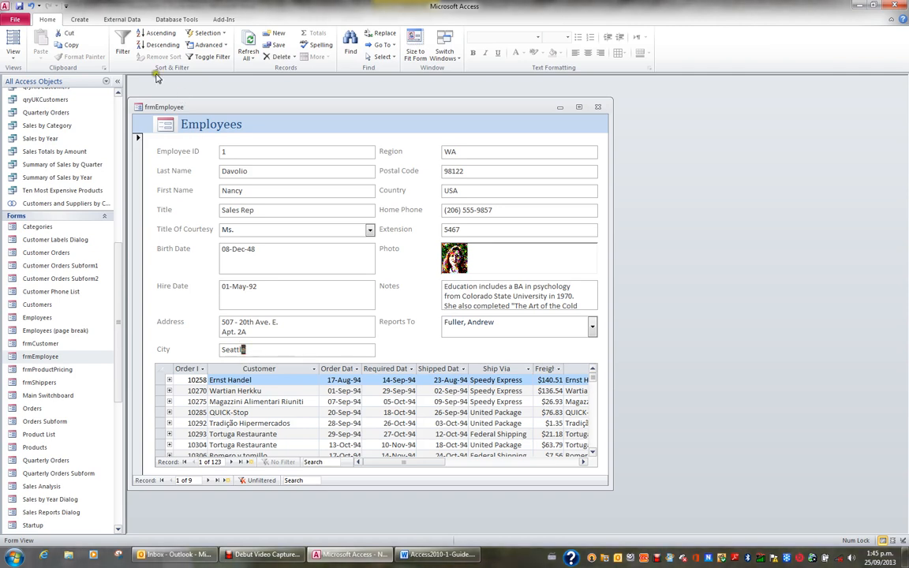
{"action": "left_click", "coordinate": [122, 48]}
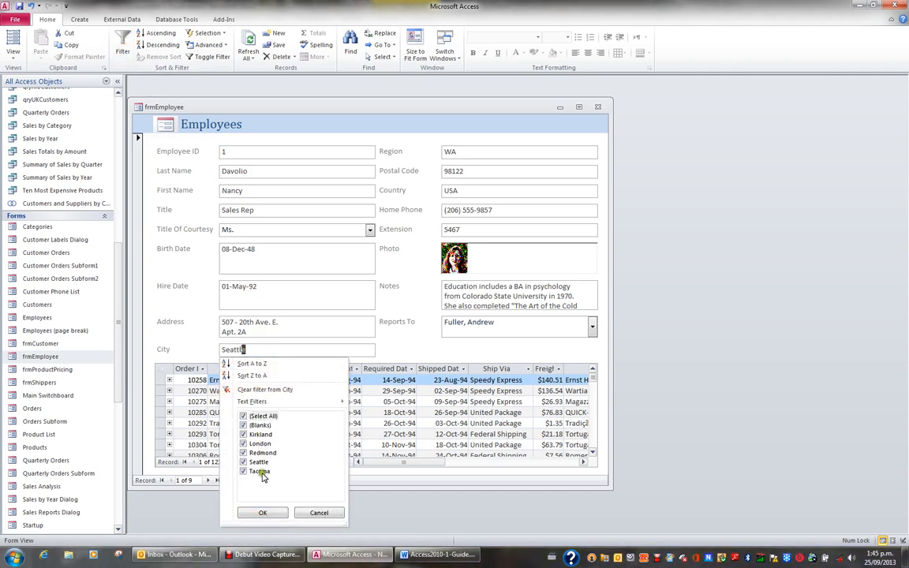
{"action": "left_click", "coordinate": [243, 417]}
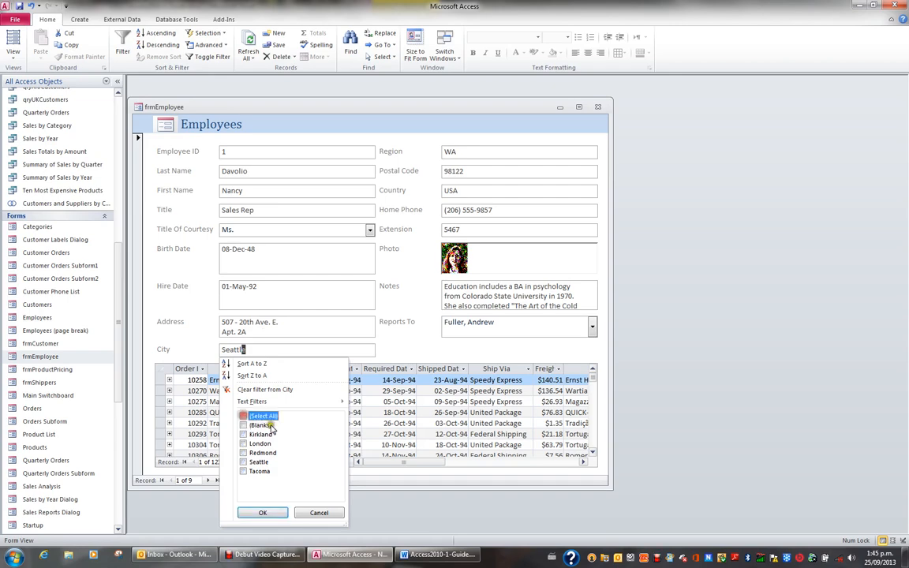
{"action": "left_click", "coordinate": [243, 444]}
{"action": "left_click", "coordinate": [264, 513]}
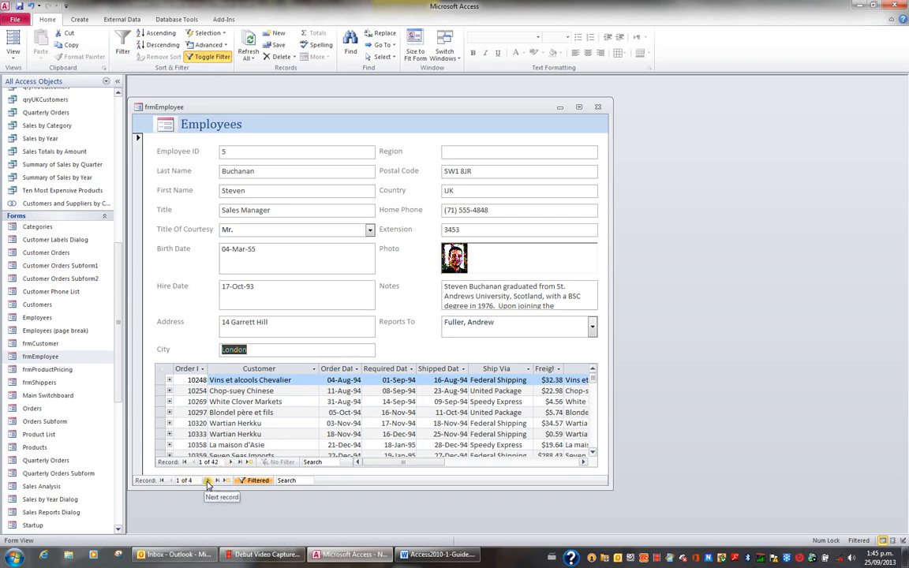
Browse through the filtered London records to the last one and remove the filter.
{"action": "left_click", "coordinate": [208, 482]}
{"action": "left_click", "coordinate": [208, 481]}
{"action": "left_click", "coordinate": [208, 482]}
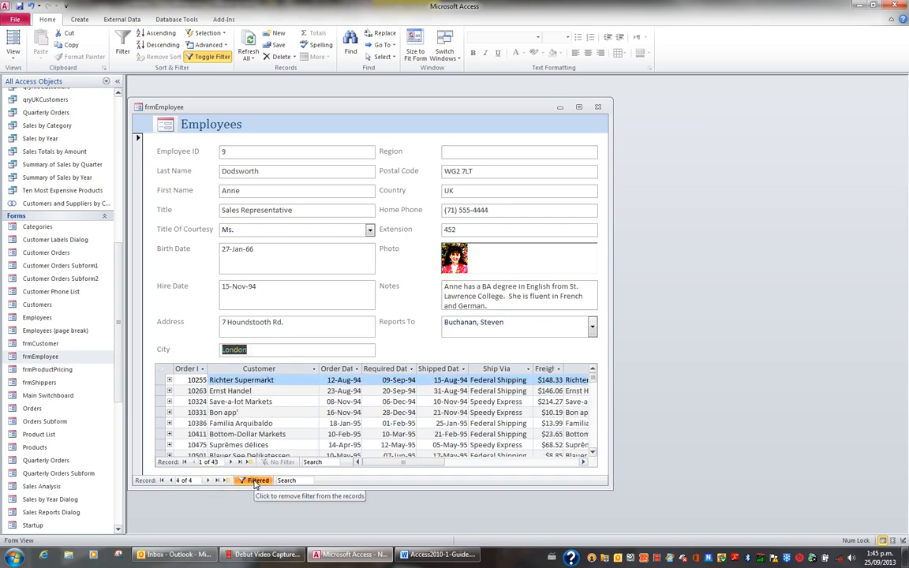
{"action": "left_click", "coordinate": [254, 483]}
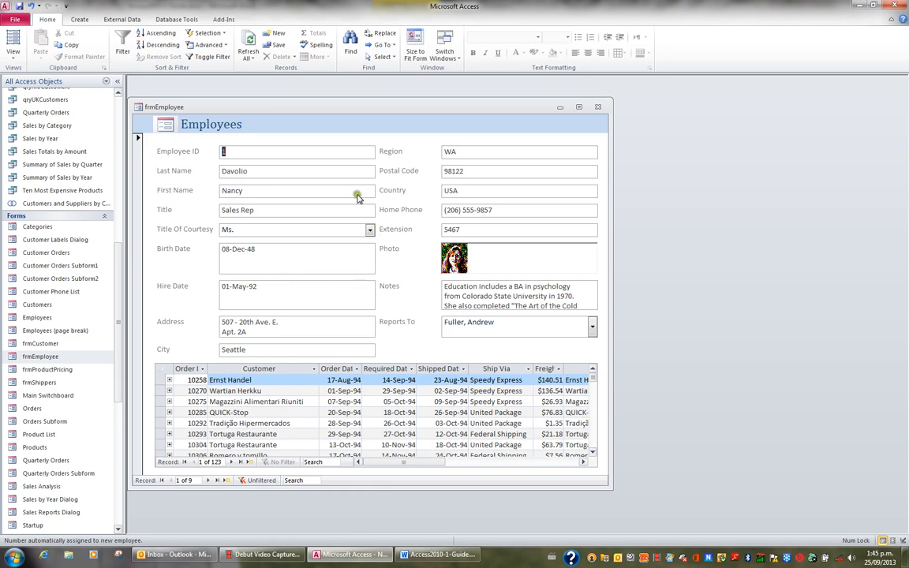
Select the entire first employee record, review the Delete Record option and close it without deleting.
{"action": "left_click", "coordinate": [261, 175]}
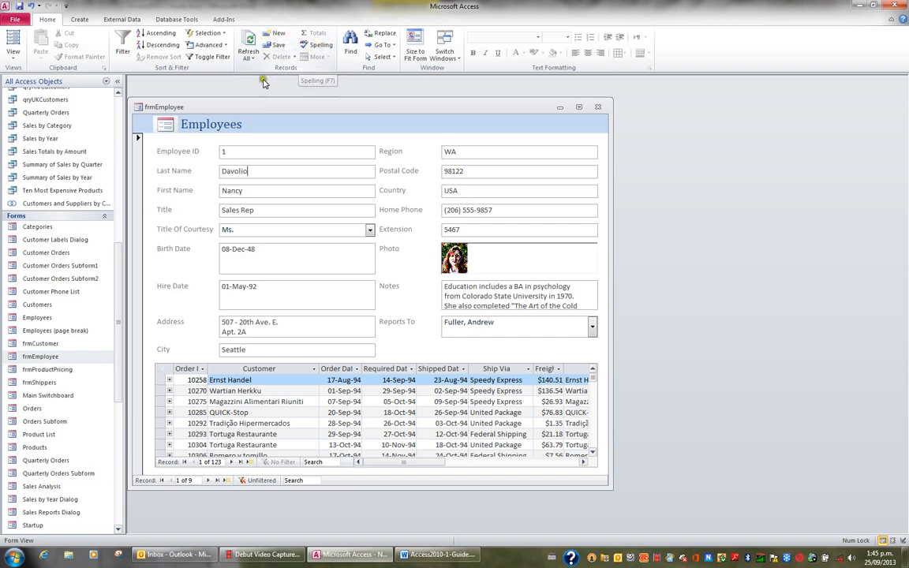
{"action": "left_click", "coordinate": [139, 187]}
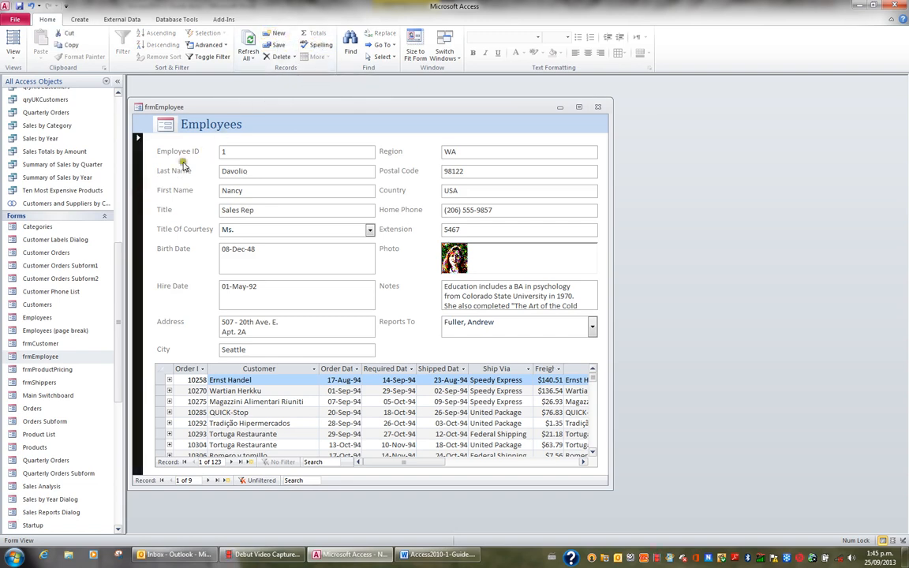
{"action": "left_click", "coordinate": [295, 58]}
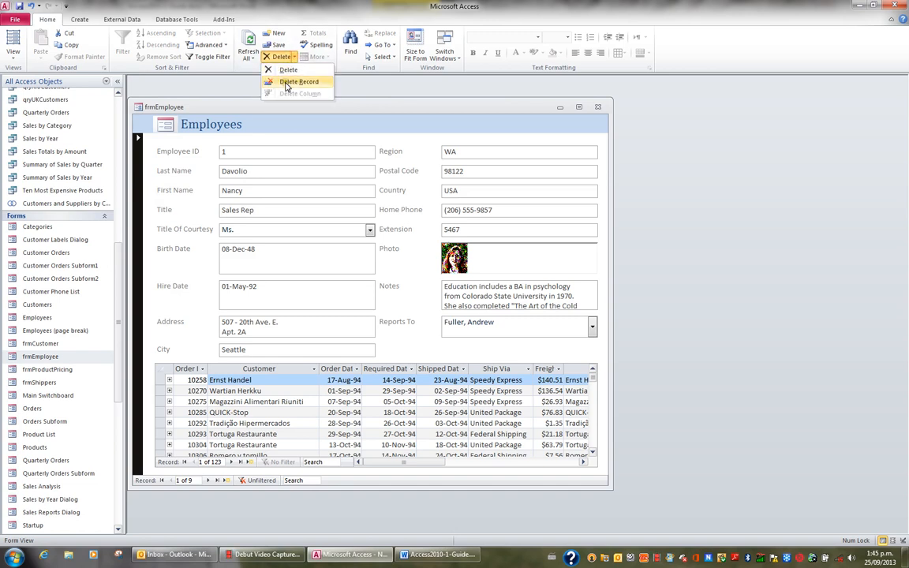
{"action": "left_click", "coordinate": [252, 174]}
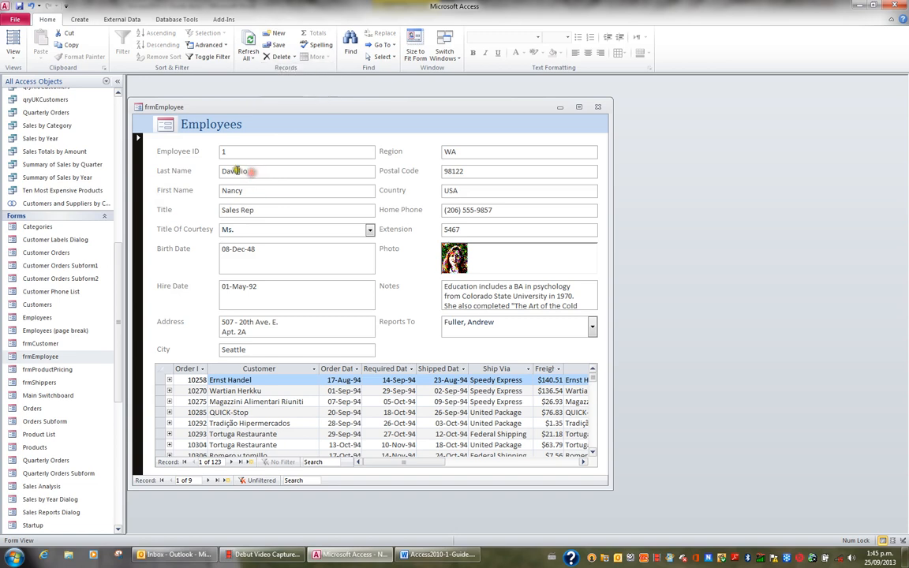
Select a letter in the Last Name field, review the Delete options without deleting, and move to the Title field.
{"action": "left_click_drag", "start_coordinate": [234, 171], "coordinate": [238, 172]}
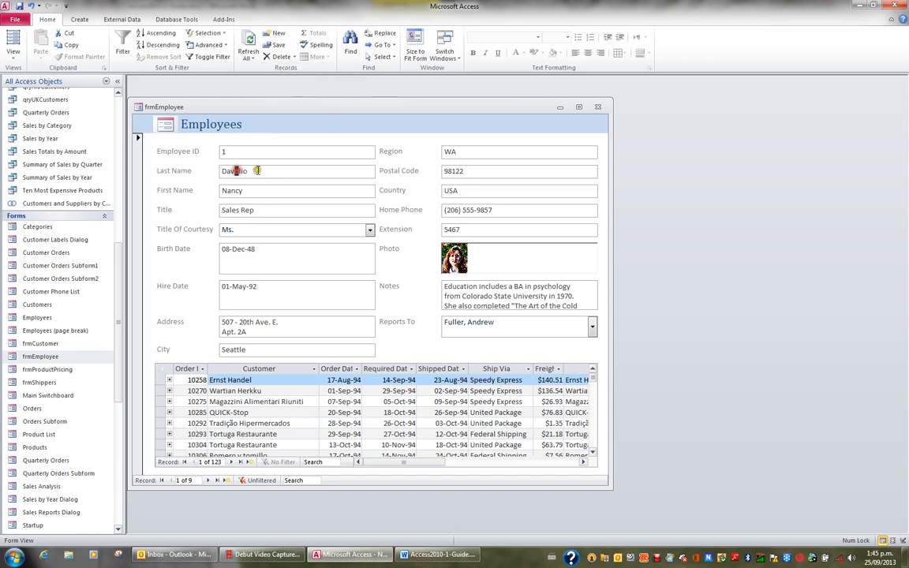
{"action": "left_click", "coordinate": [279, 58]}
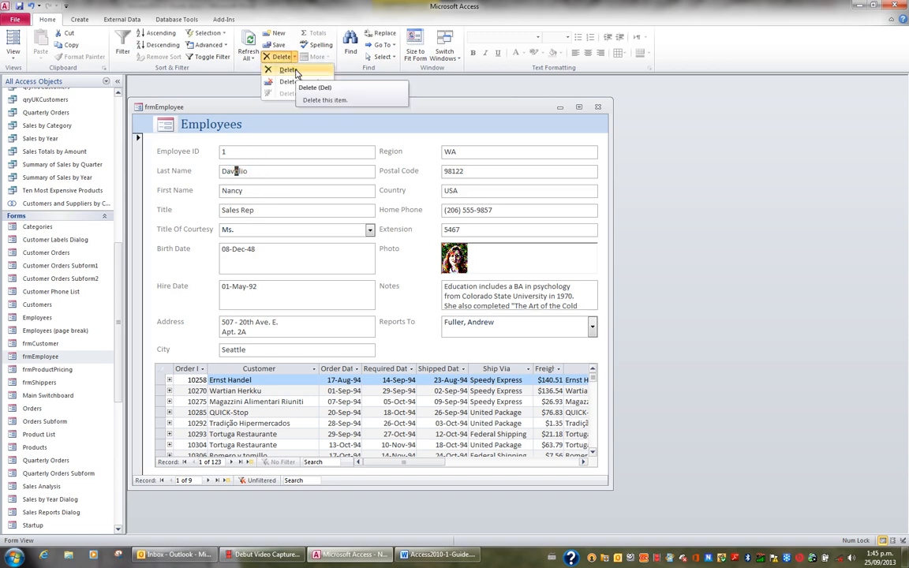
{"action": "left_click", "coordinate": [261, 173]}
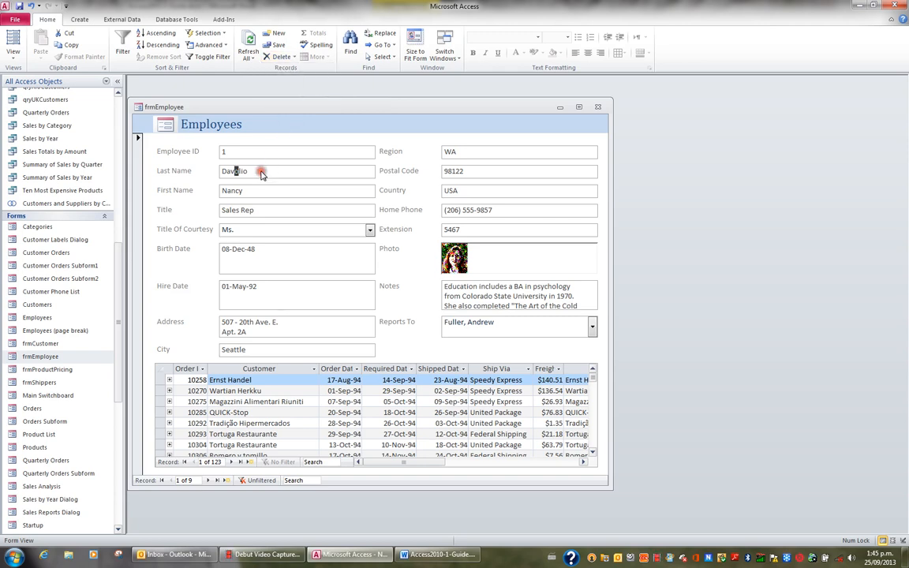
{"action": "left_click", "coordinate": [251, 190]}
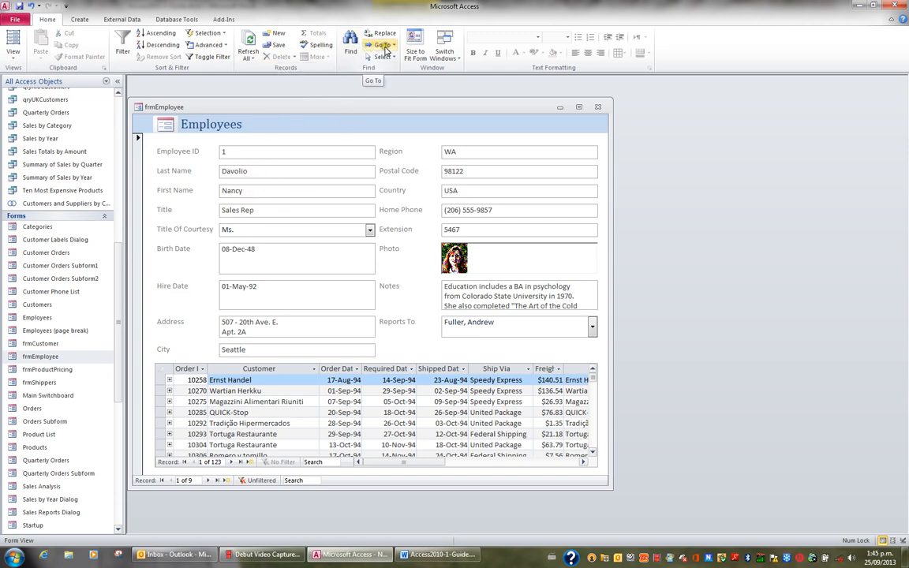
{"action": "left_click", "coordinate": [280, 214]}
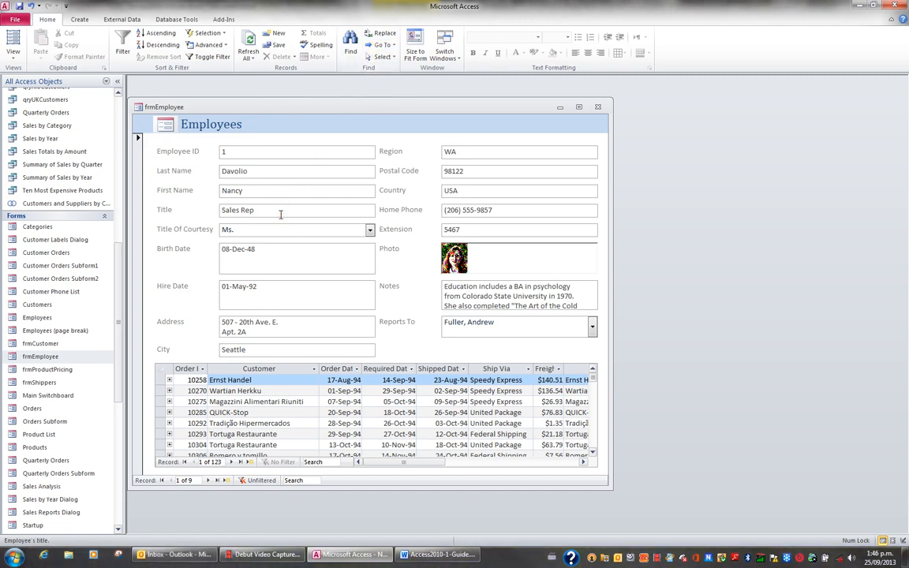